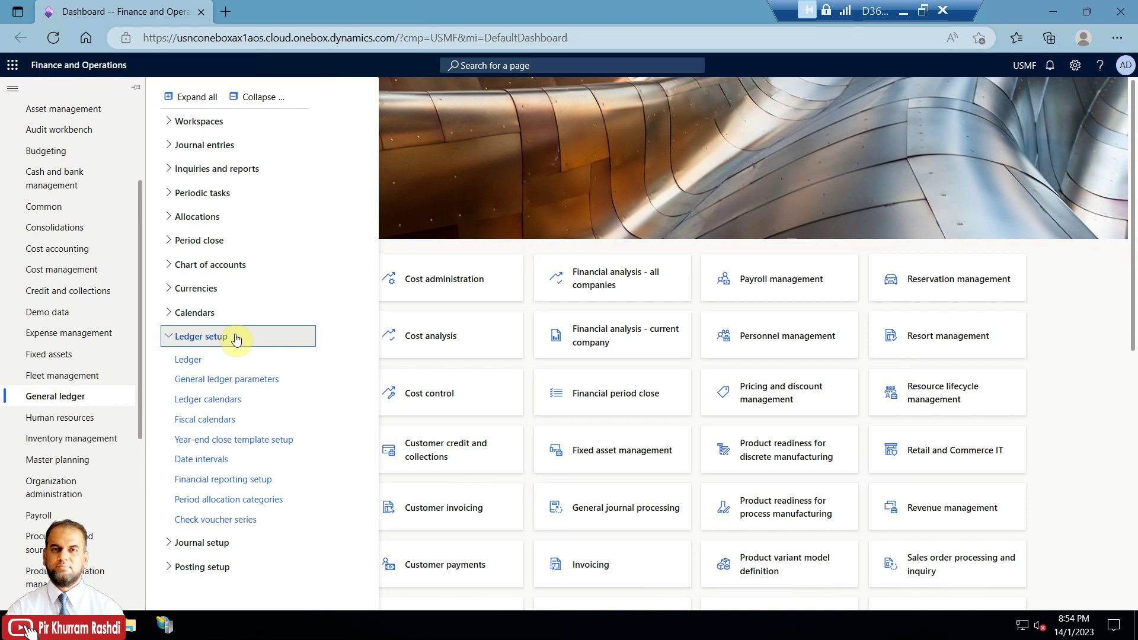
- Open the Main accounts page from the chart of accounts setup in General ledger
click(228, 265)
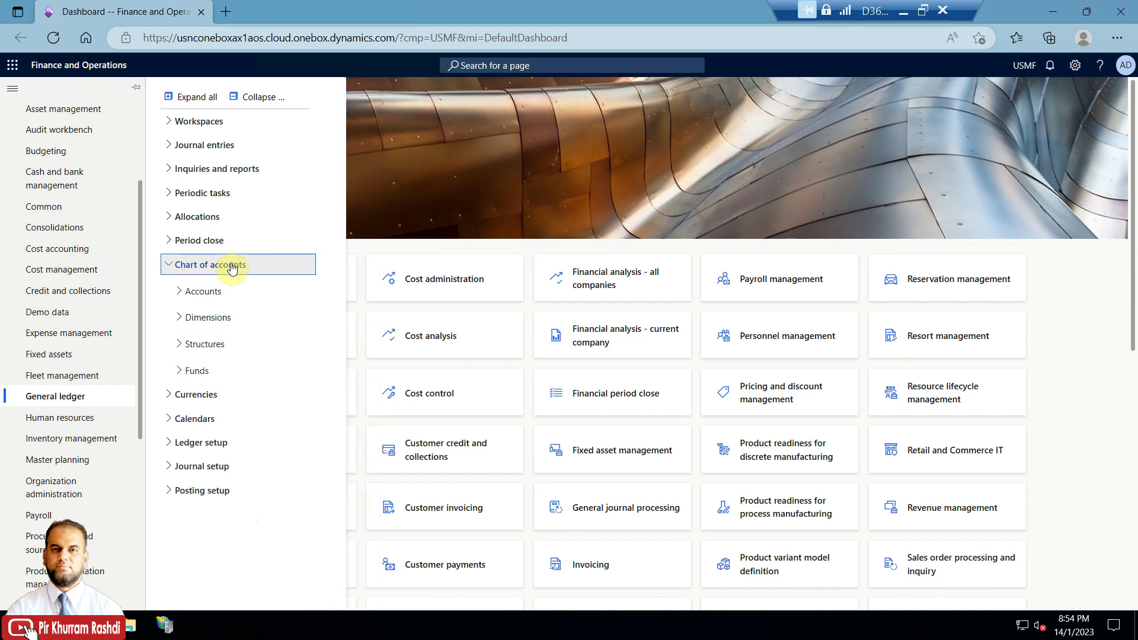
click(226, 296)
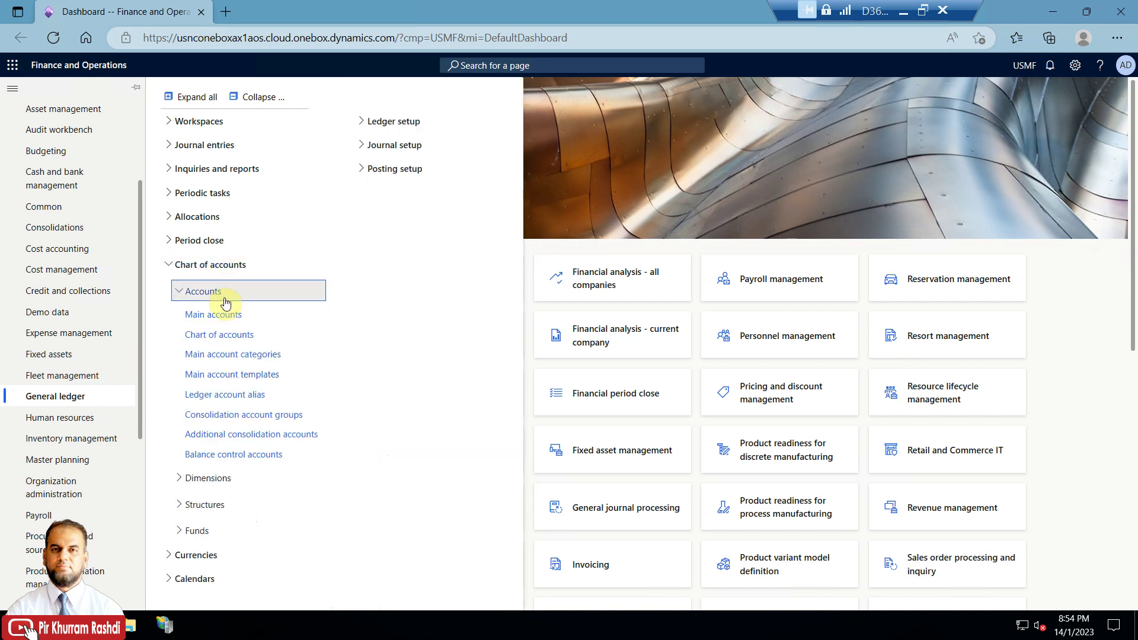
click(230, 318)
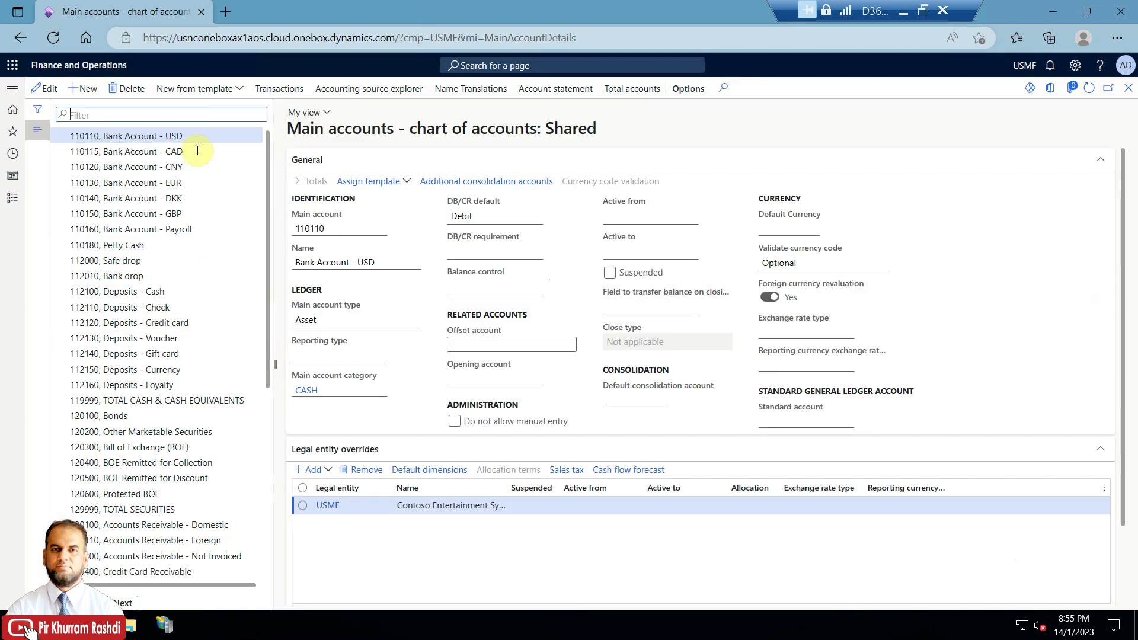
- Filter the main accounts by "expense" and select 601505, Fuel Expenses
text(ep)
text(xpense)
key(Return)
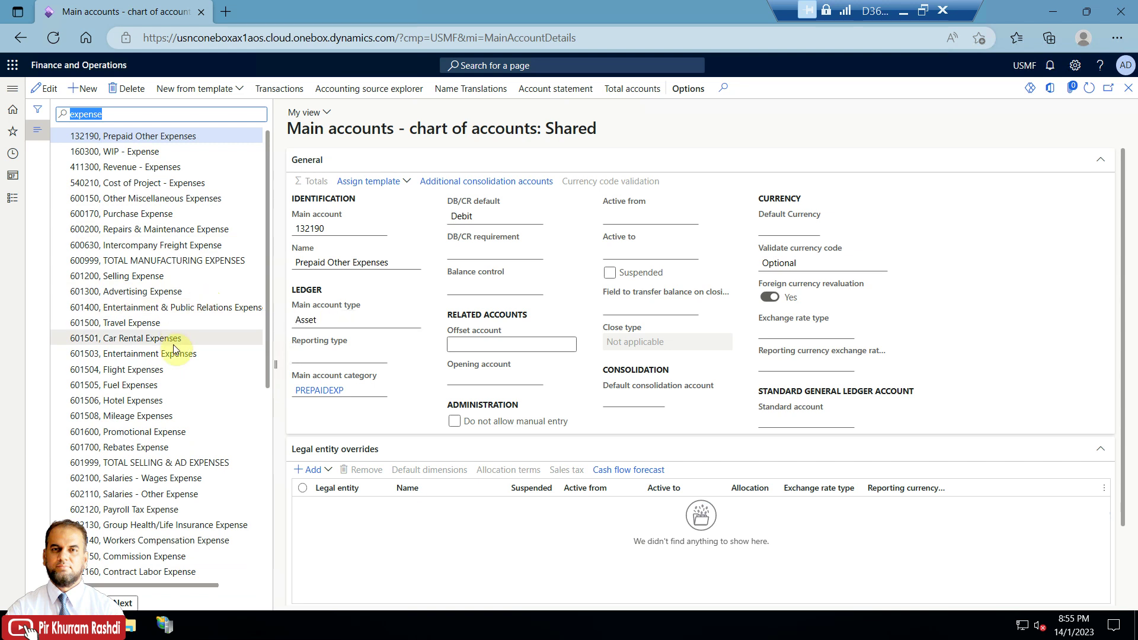
click(159, 384)
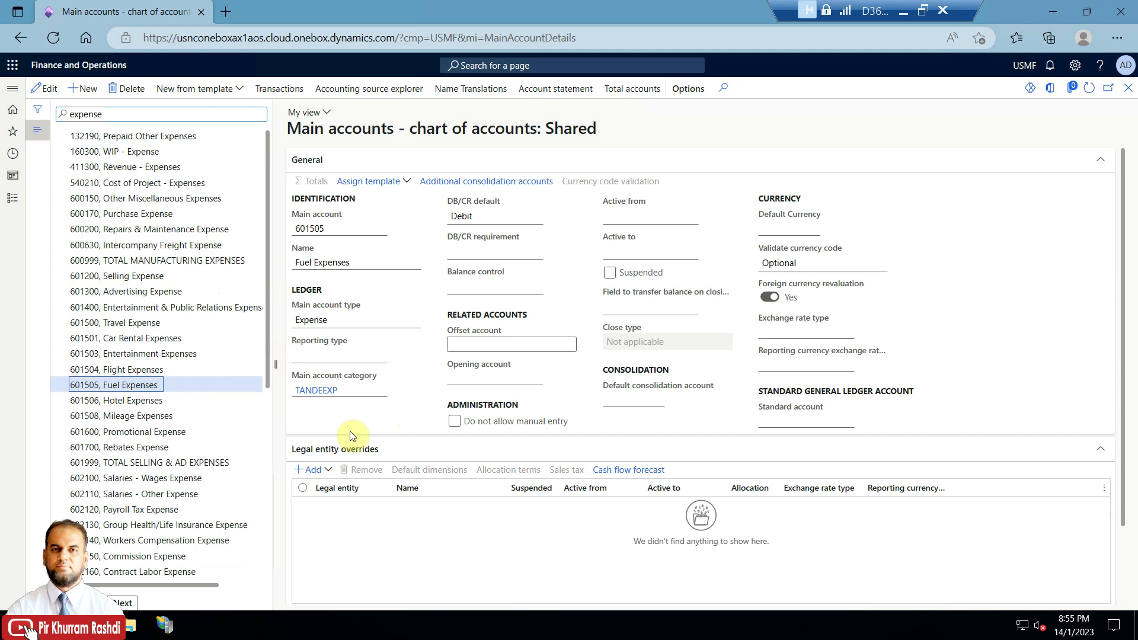
- Add a legal entity override for company USMF to the Fuel Expenses account
click(330, 472)
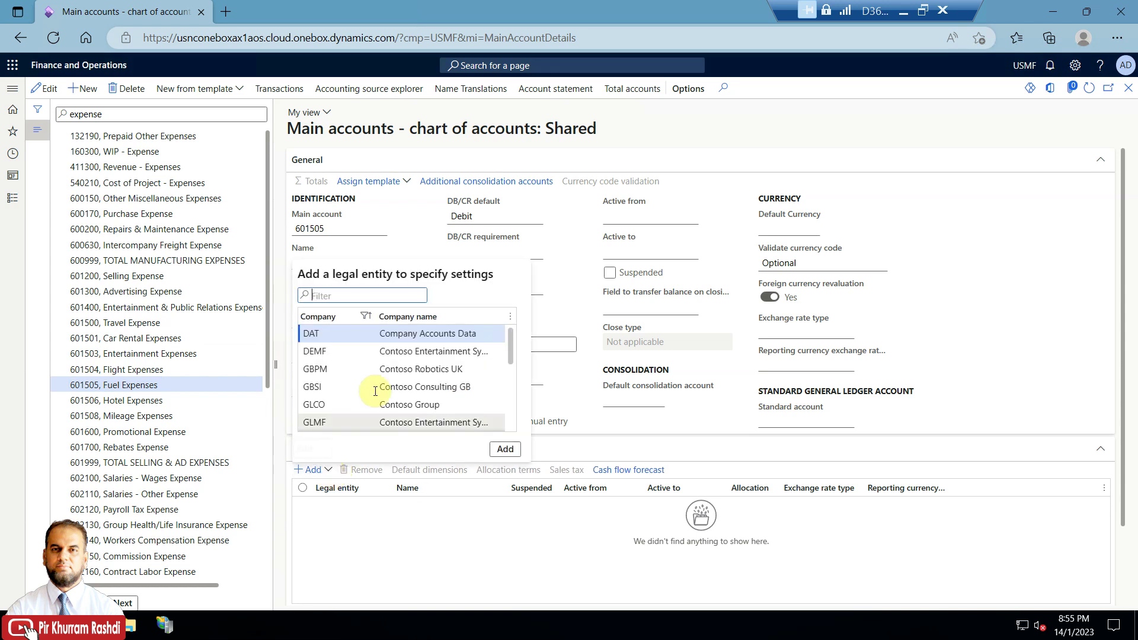
scroll(376, 392, down, 5)
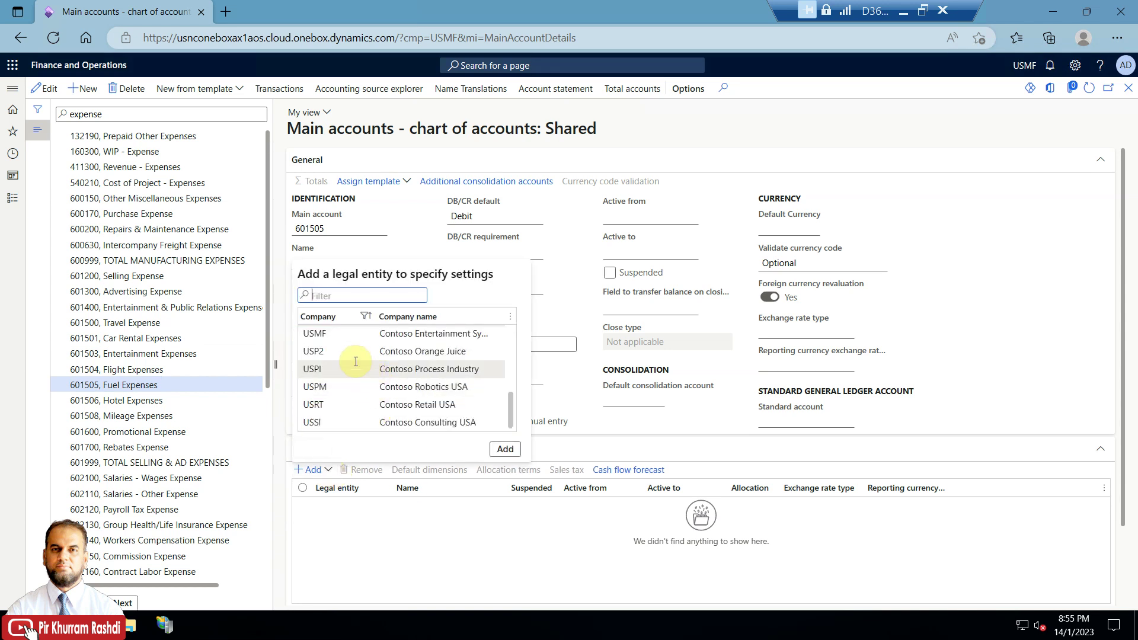
click(357, 336)
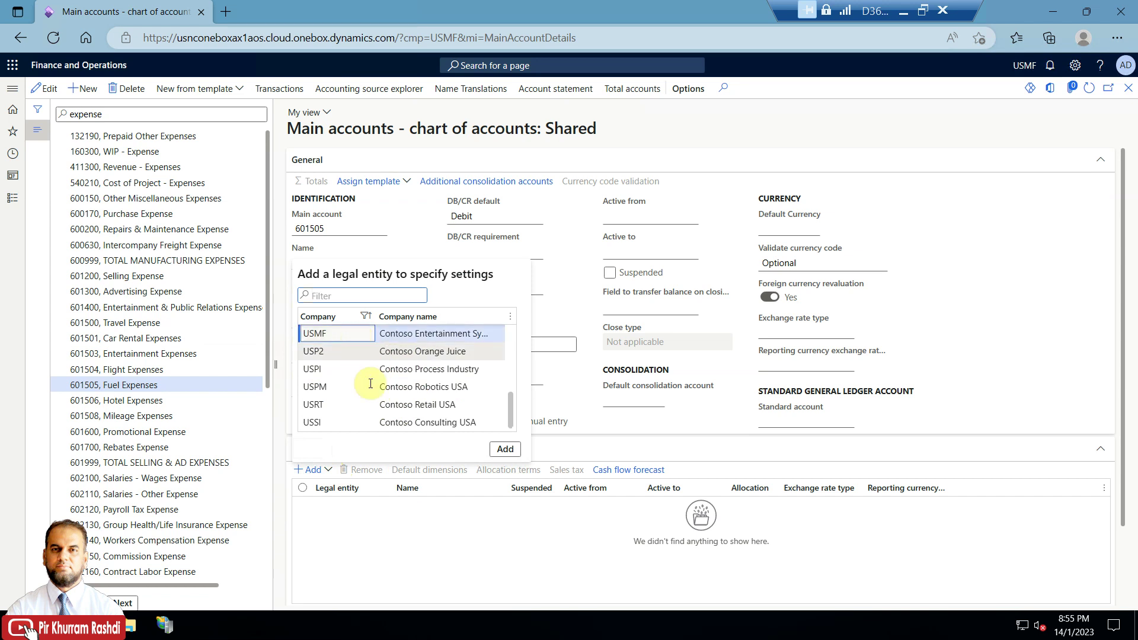
click(505, 448)
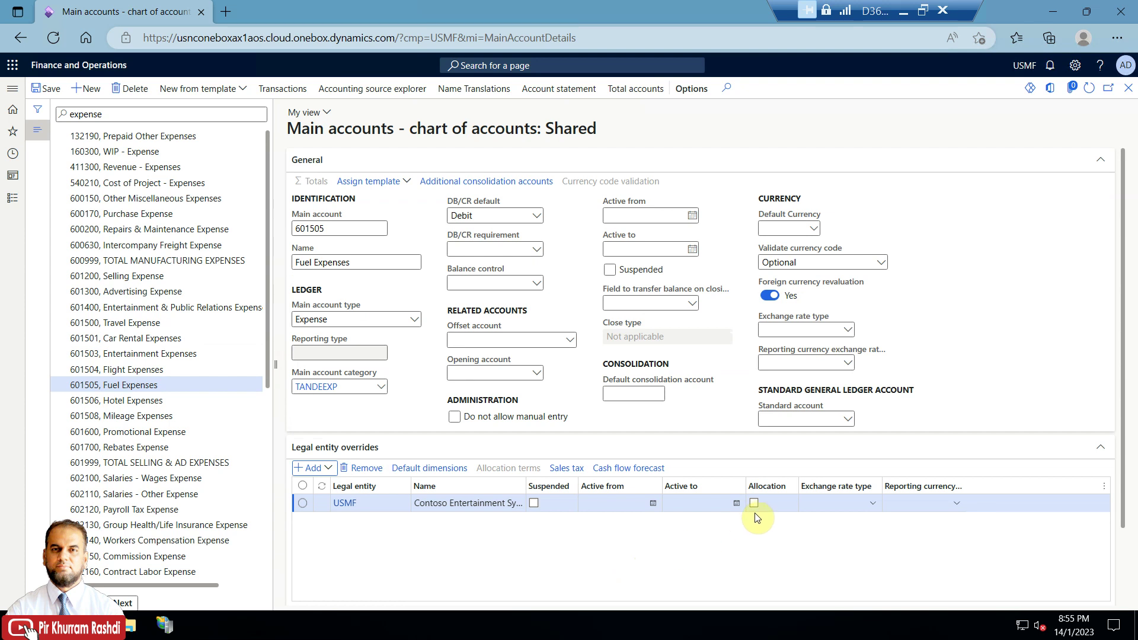
- Enable allocation on the USMF override and open its allocation terms
click(755, 504)
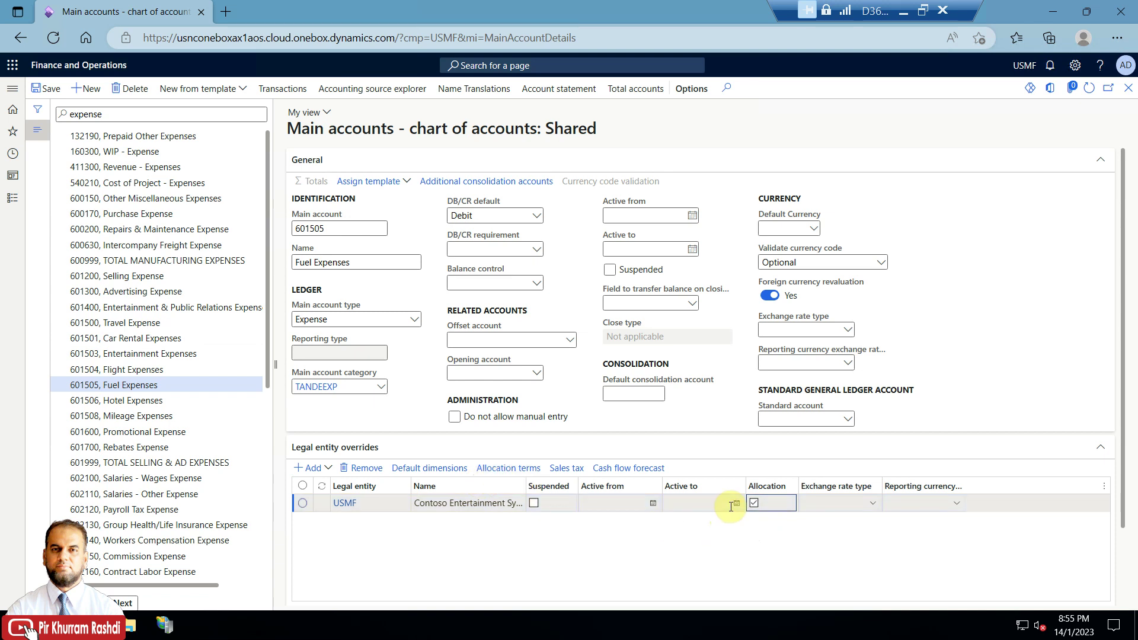
click(754, 506)
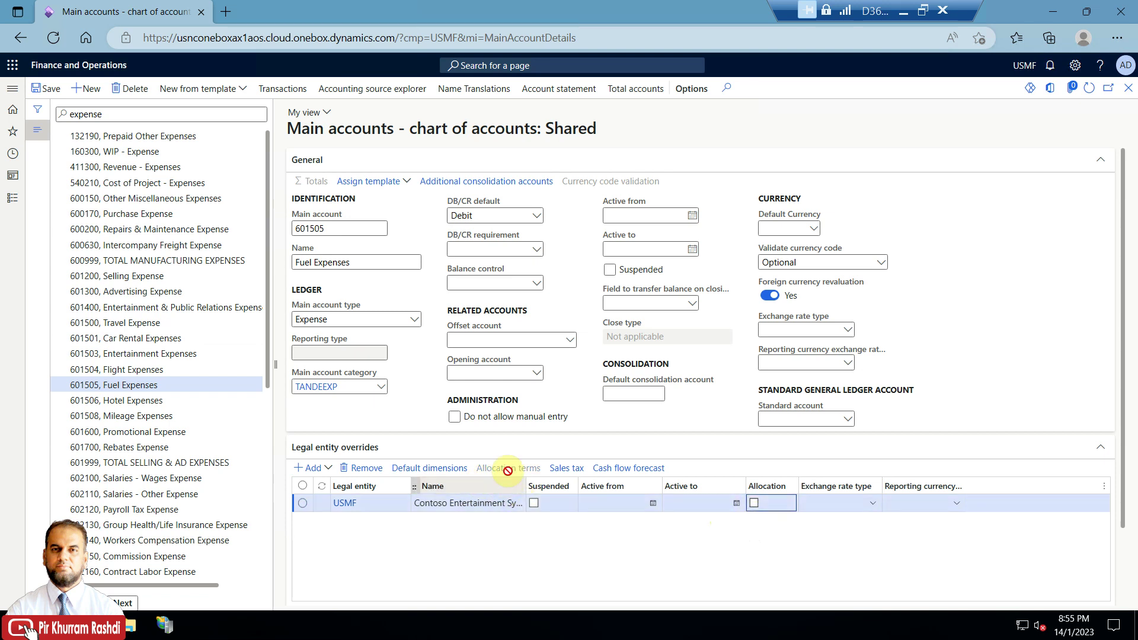
click(754, 503)
click(509, 468)
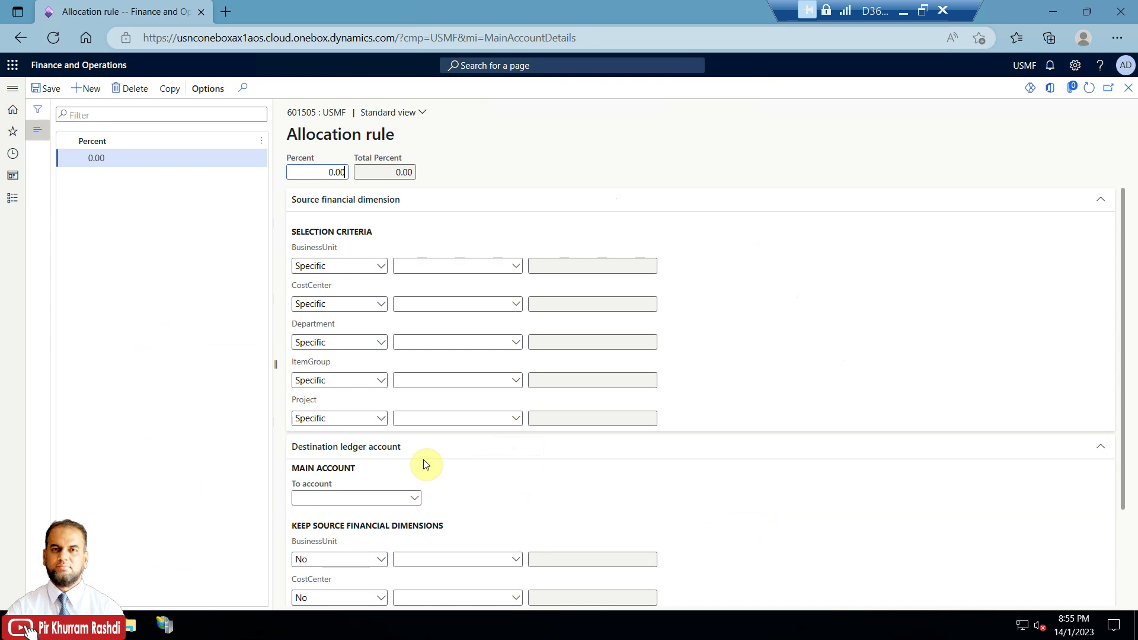
- Set the allocation rule's percent to 50
click(326, 171)
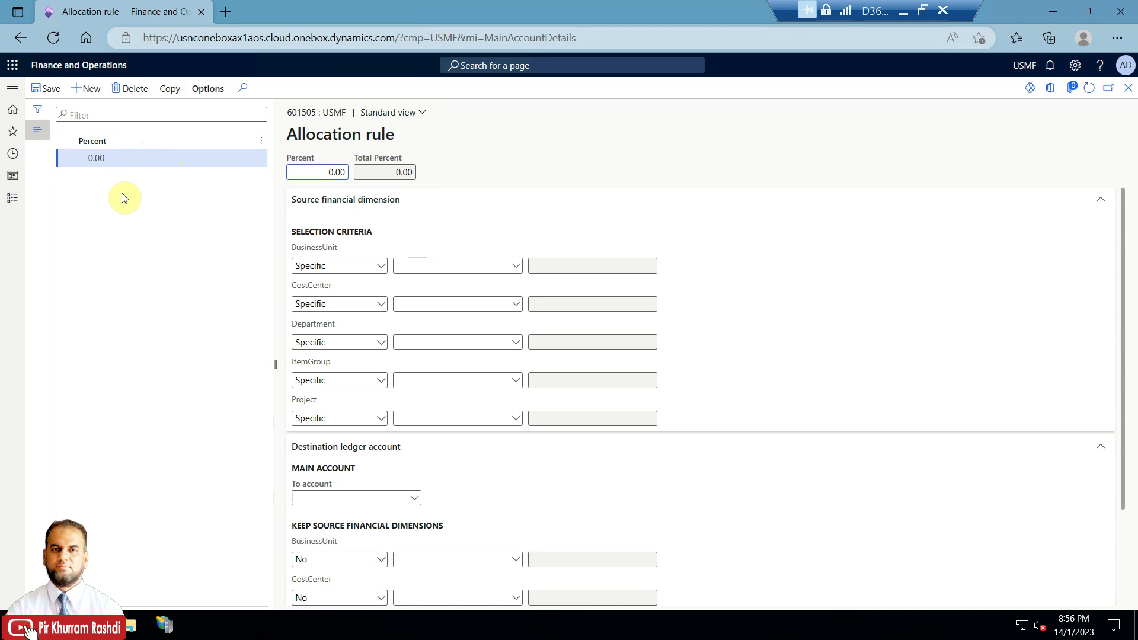
drag(309, 173, 407, 172)
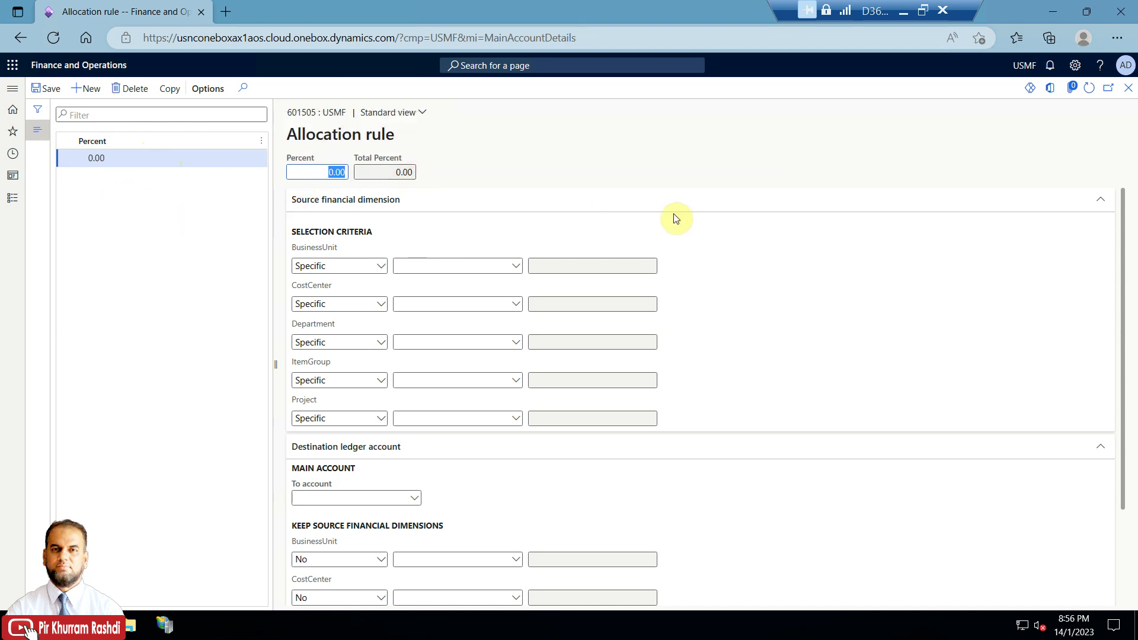
text(50)
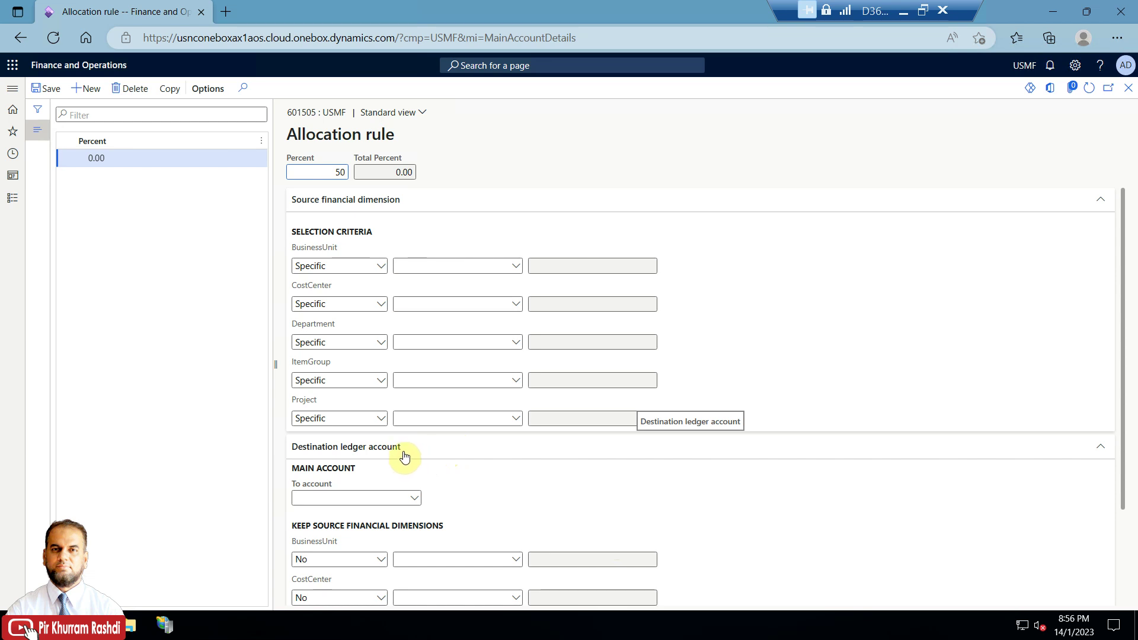
click(407, 427)
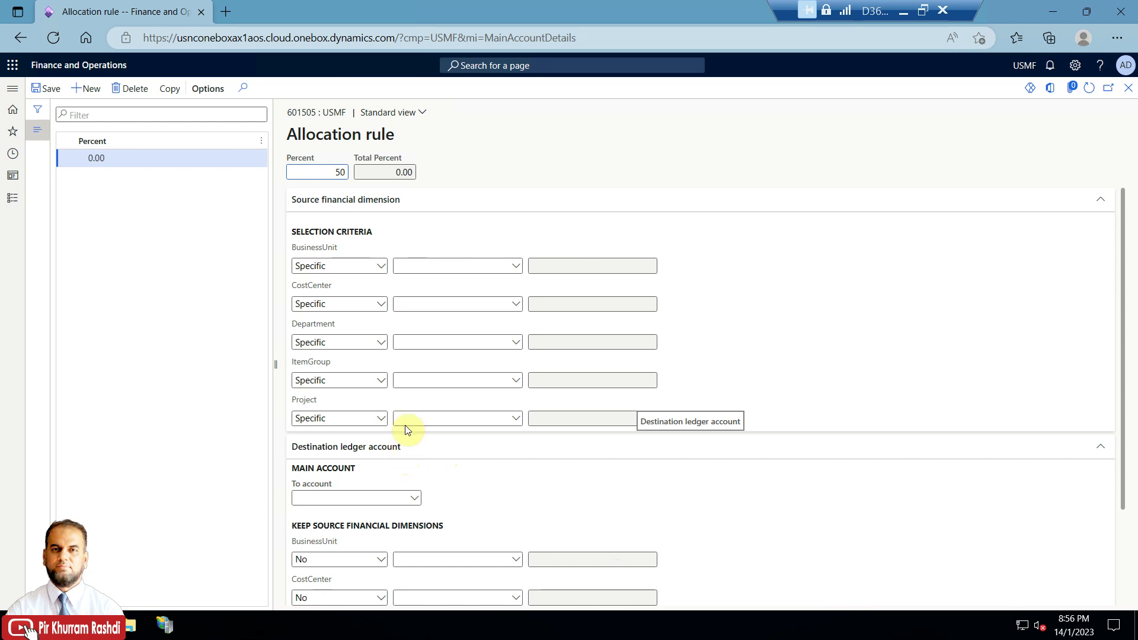
- In the source selection criteria, set BusinessUnit to Unspecific and the specific CostCenter to 007, Trade Shows
click(381, 268)
click(364, 298)
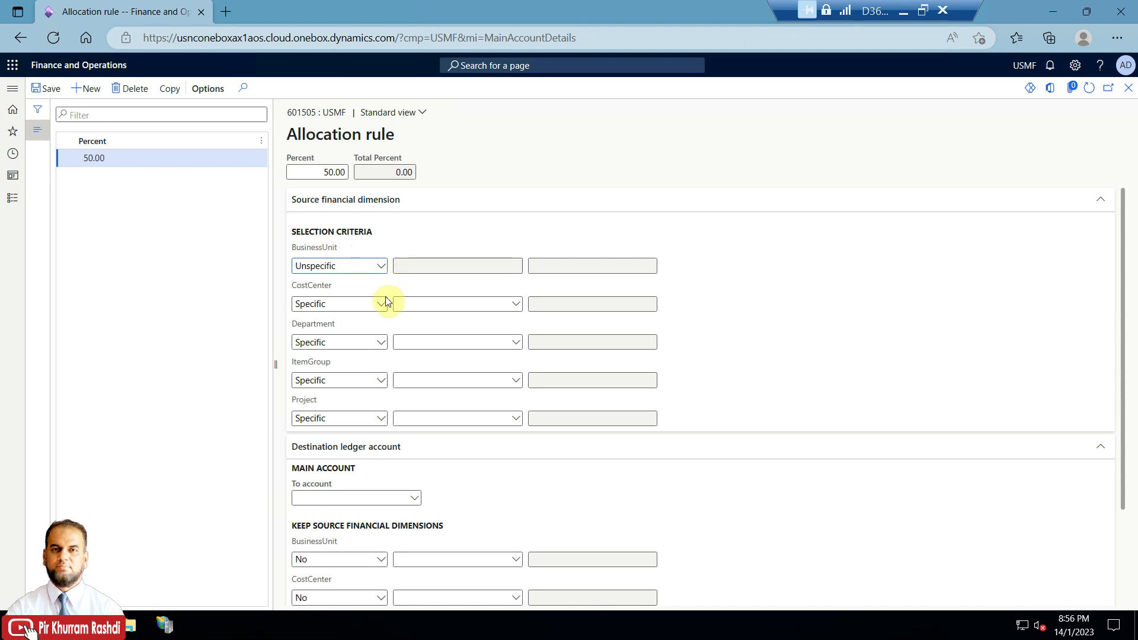
click(516, 304)
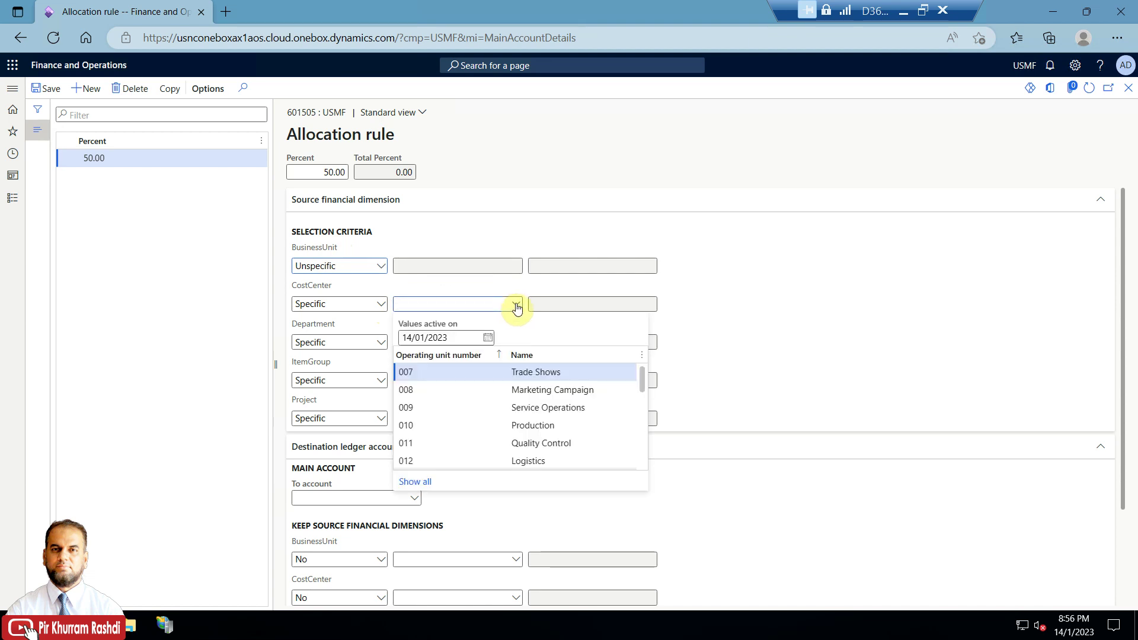
click(495, 373)
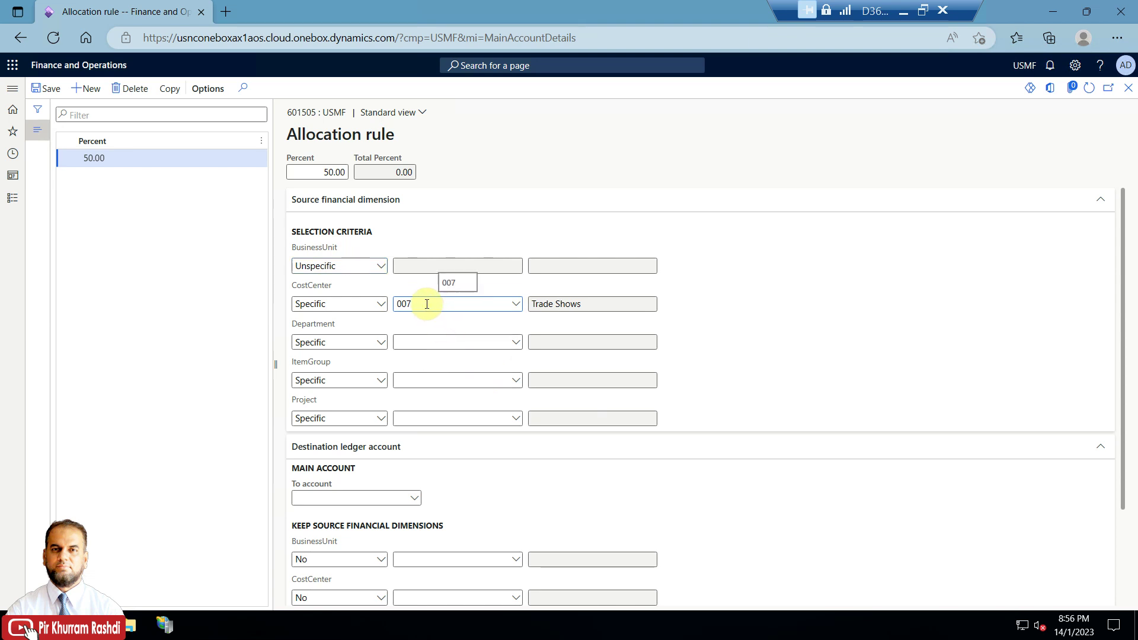
- Set the source selection criteria for Department, ItemGroup and Project to Unspecific
click(382, 343)
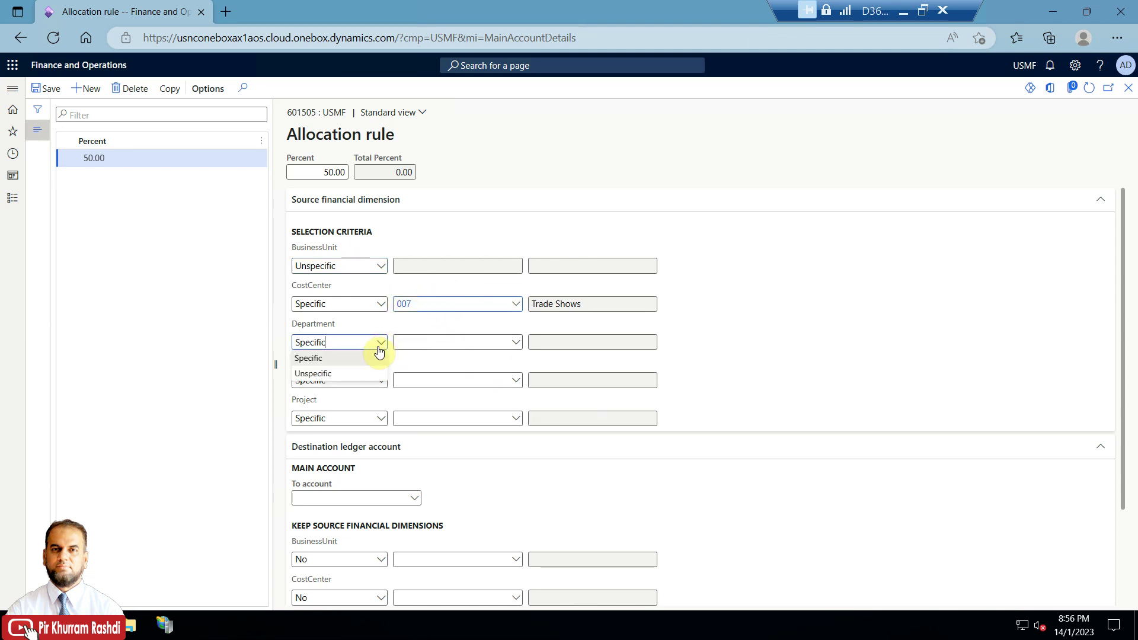
click(357, 372)
click(380, 383)
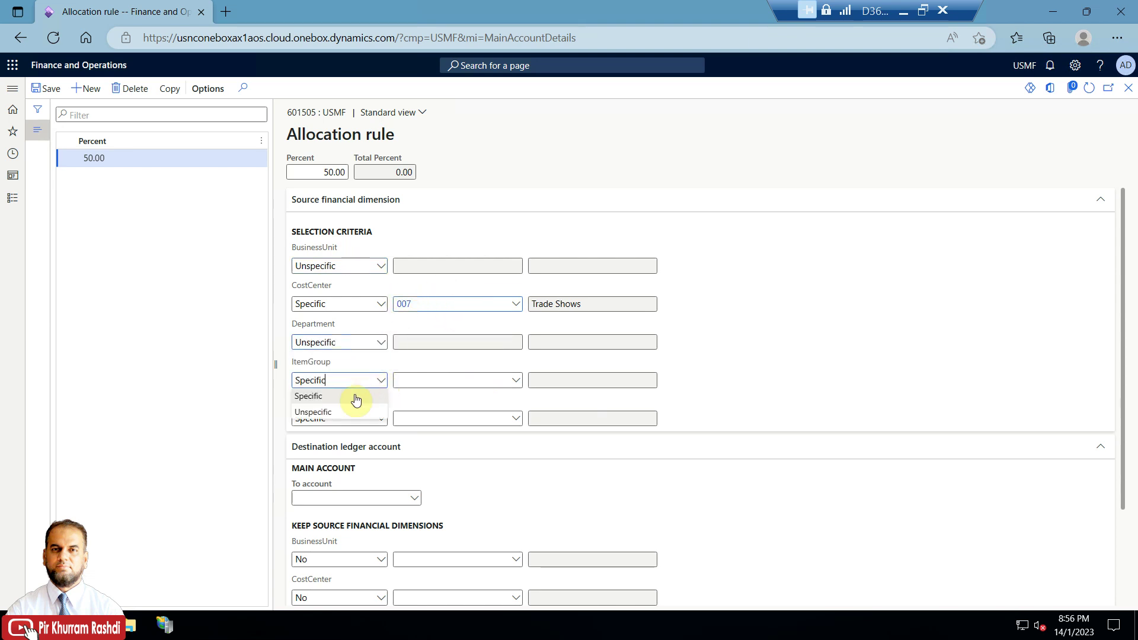
click(348, 412)
click(380, 419)
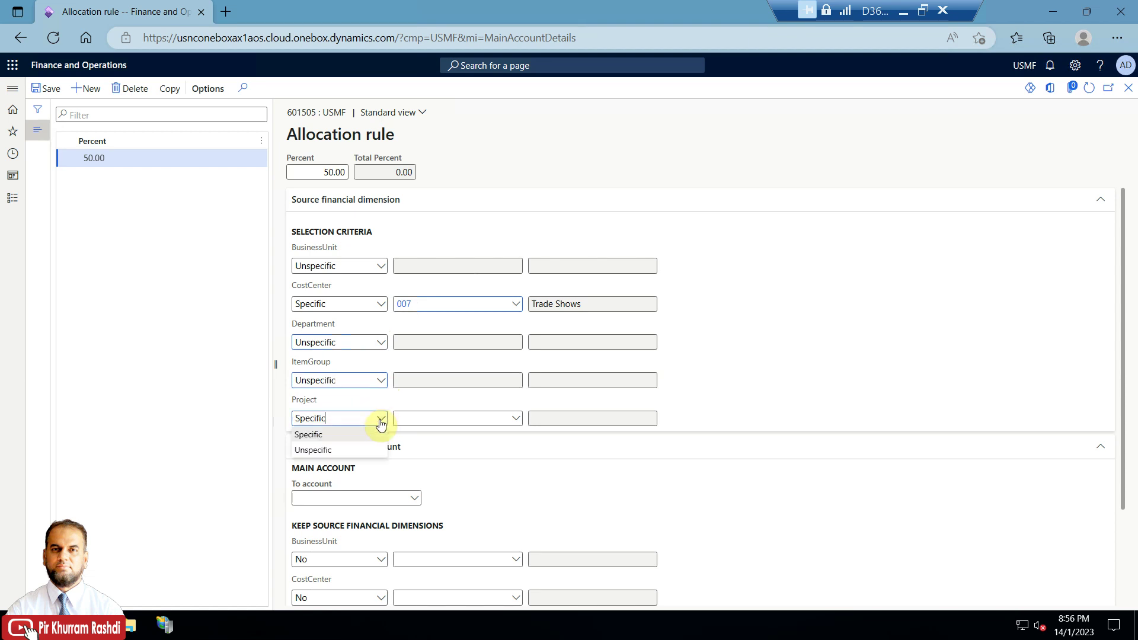
click(364, 452)
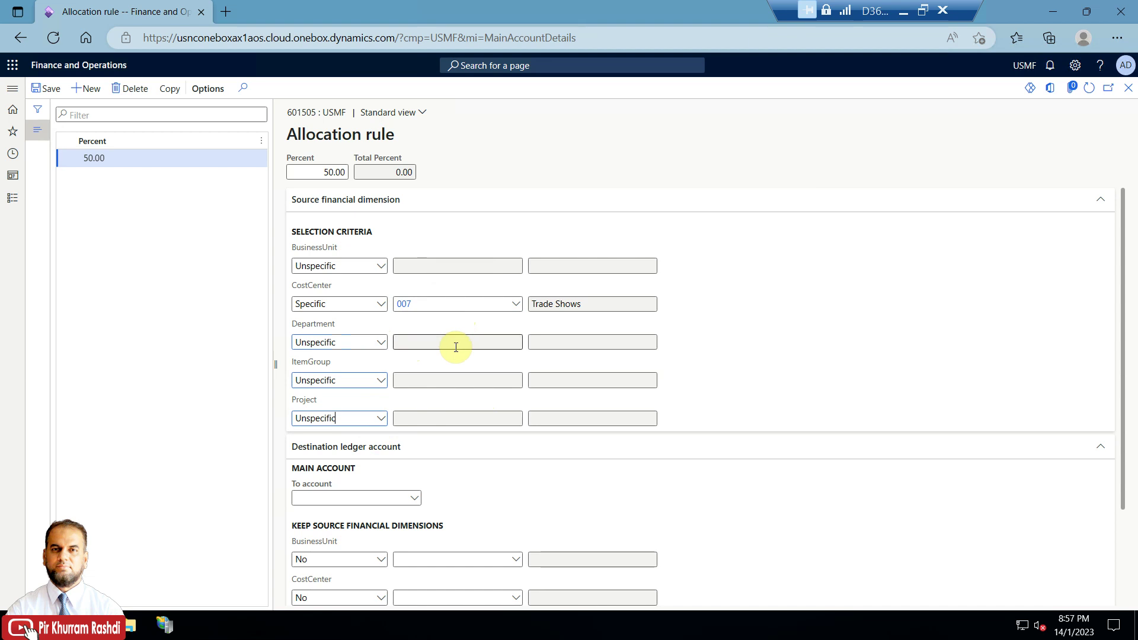
- Set the destination ledger account's To account to 601505, Fuel Expenses, and dismiss the warning message
drag(287, 112, 316, 113)
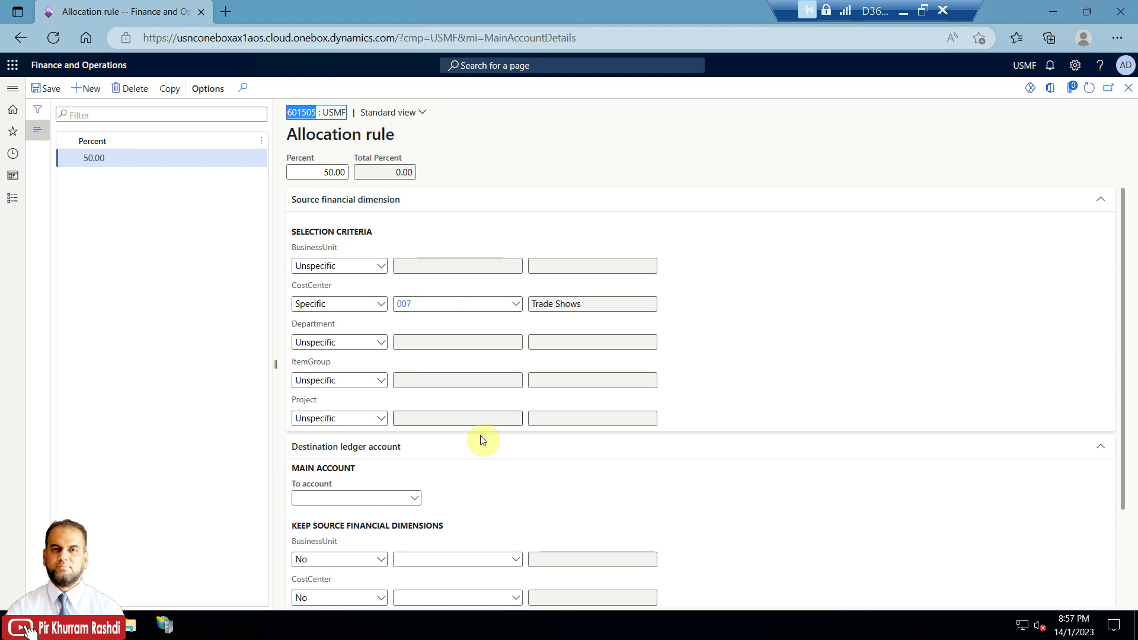
scroll(493, 448, down, 2)
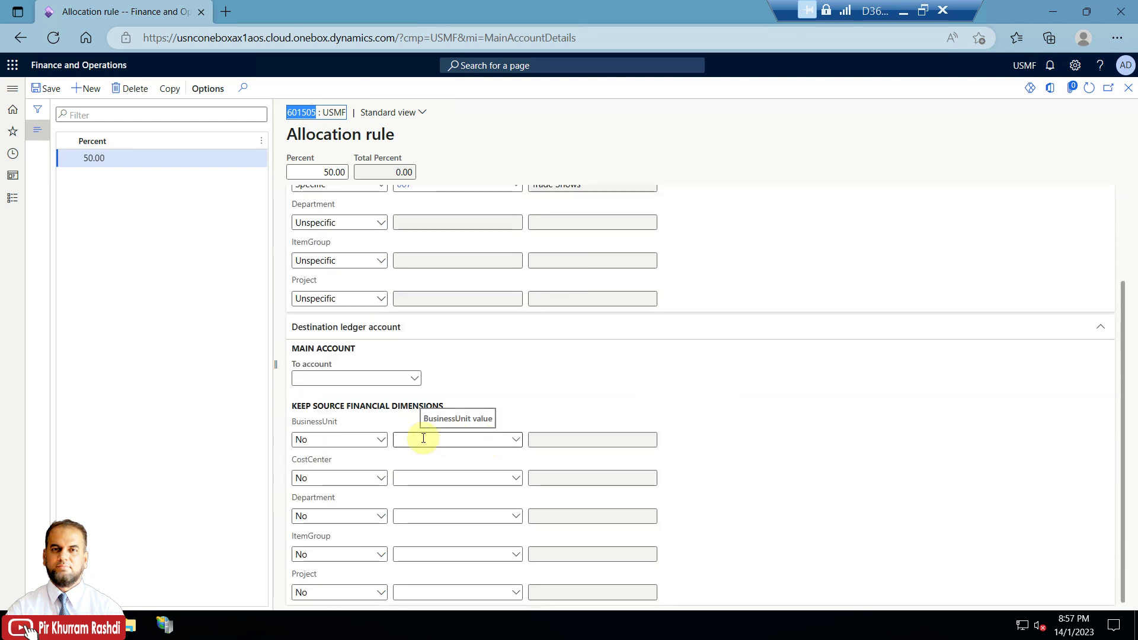
click(375, 378)
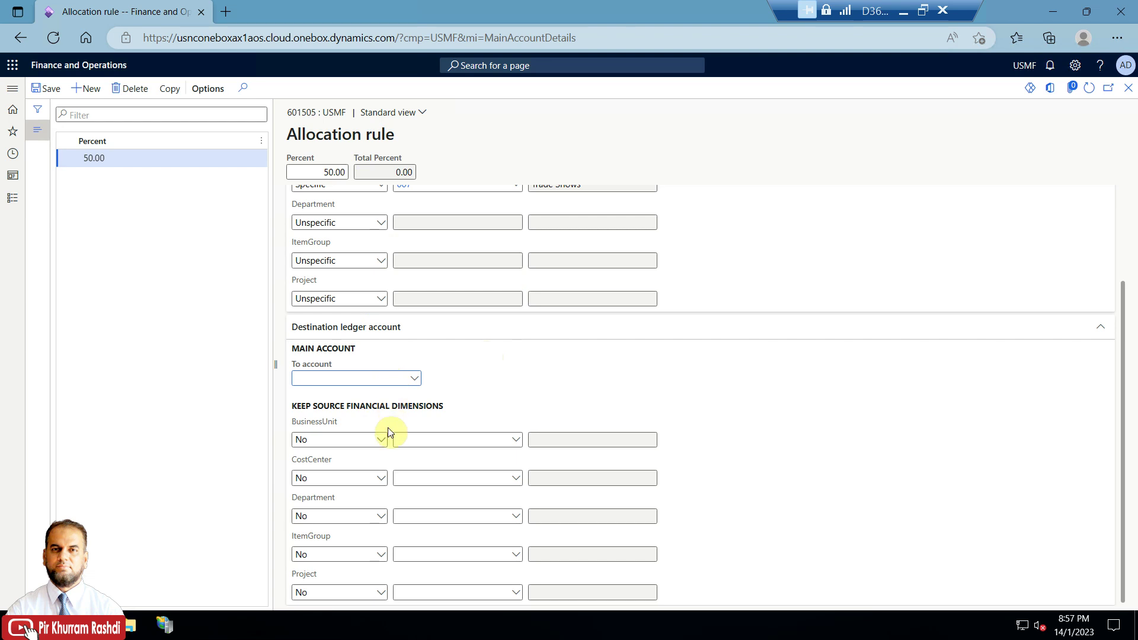
click(416, 380)
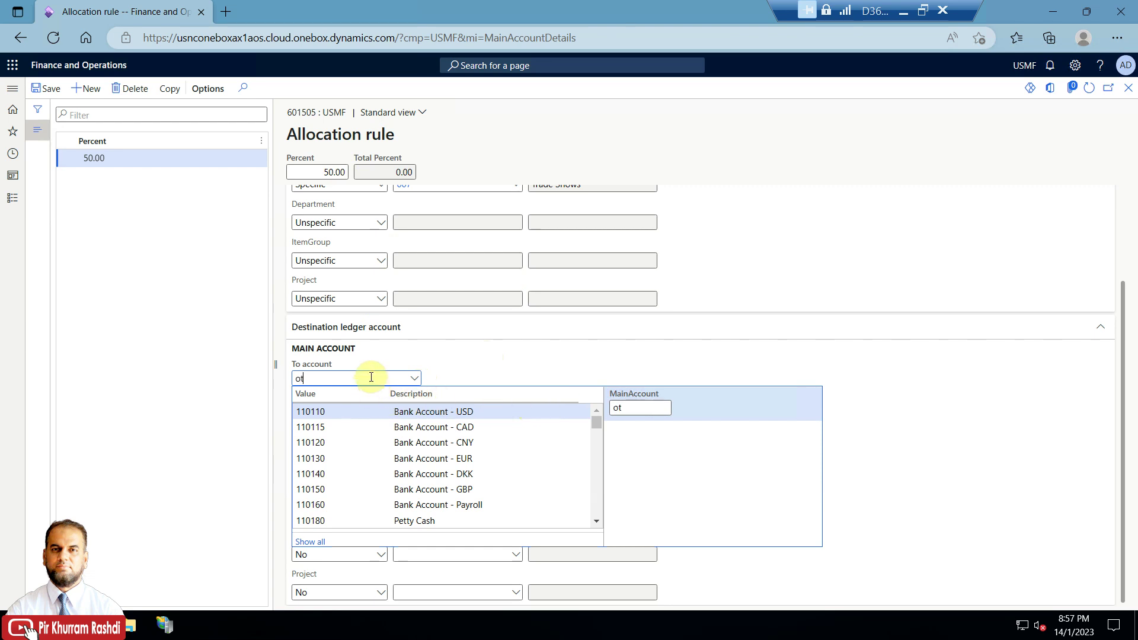
key(BackSpace)
text(fule)
key(BackSpace)
key(BackSpace)
text(el expe)
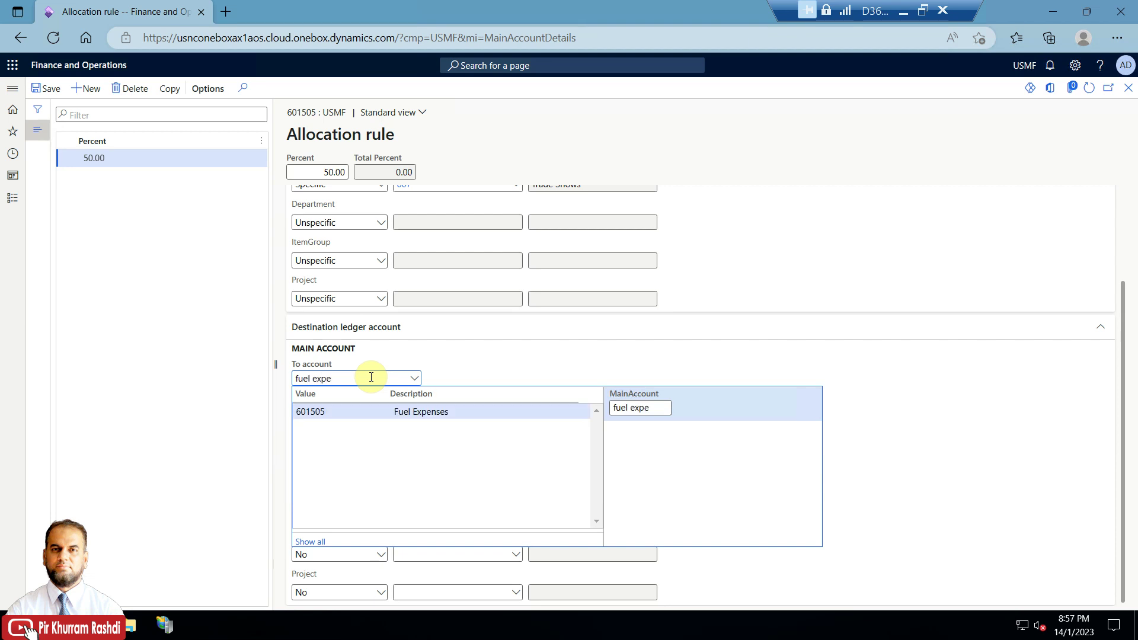
click(453, 414)
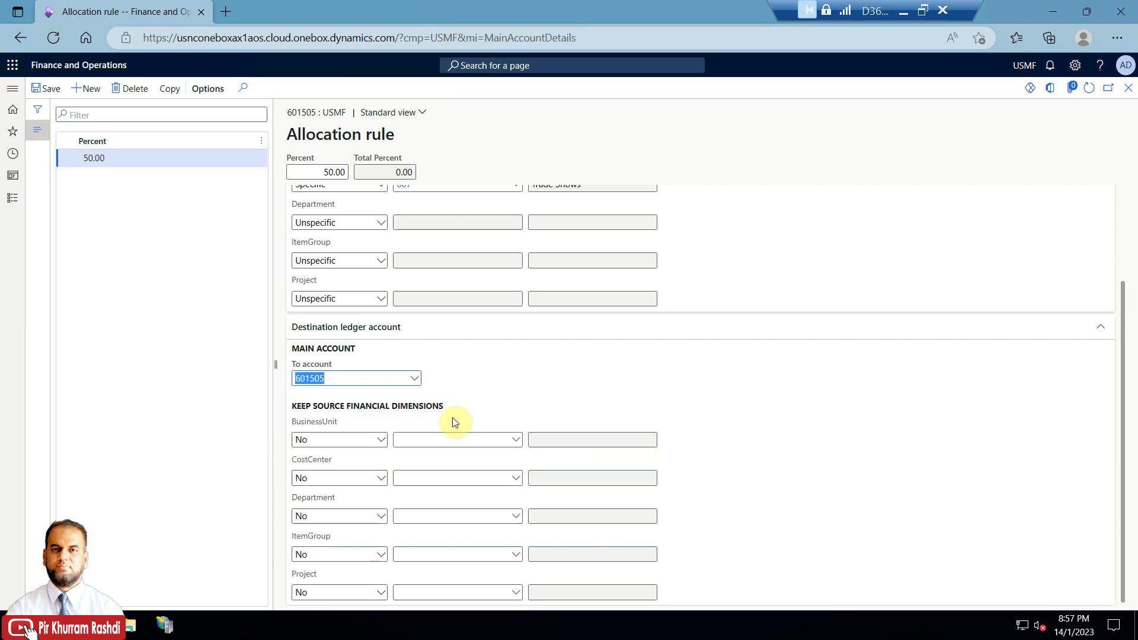
click(381, 441)
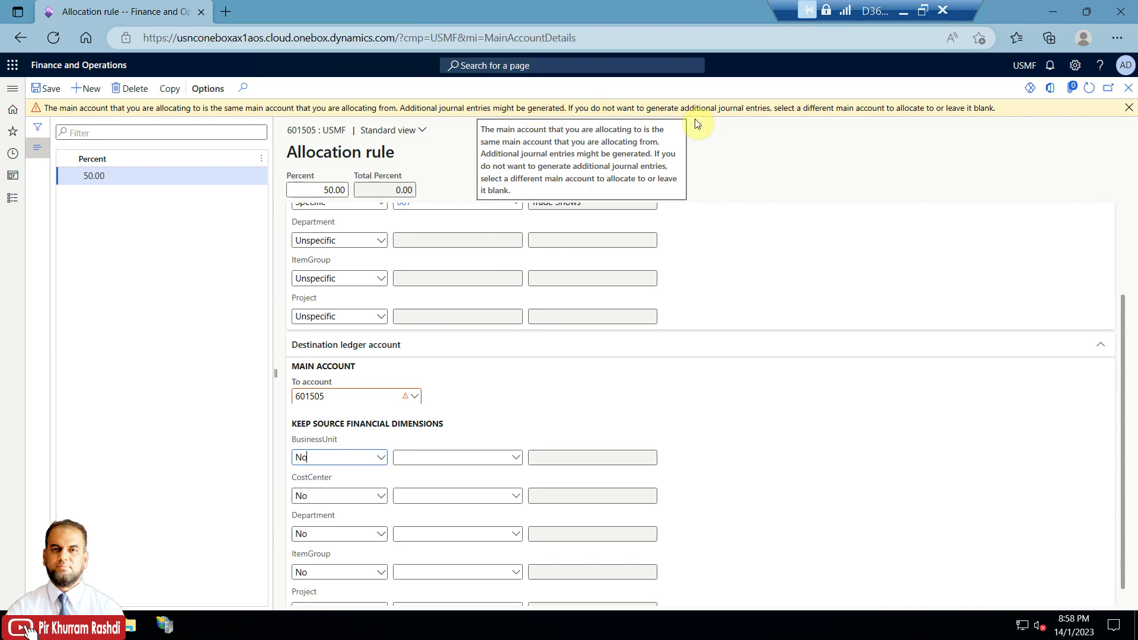
click(1129, 107)
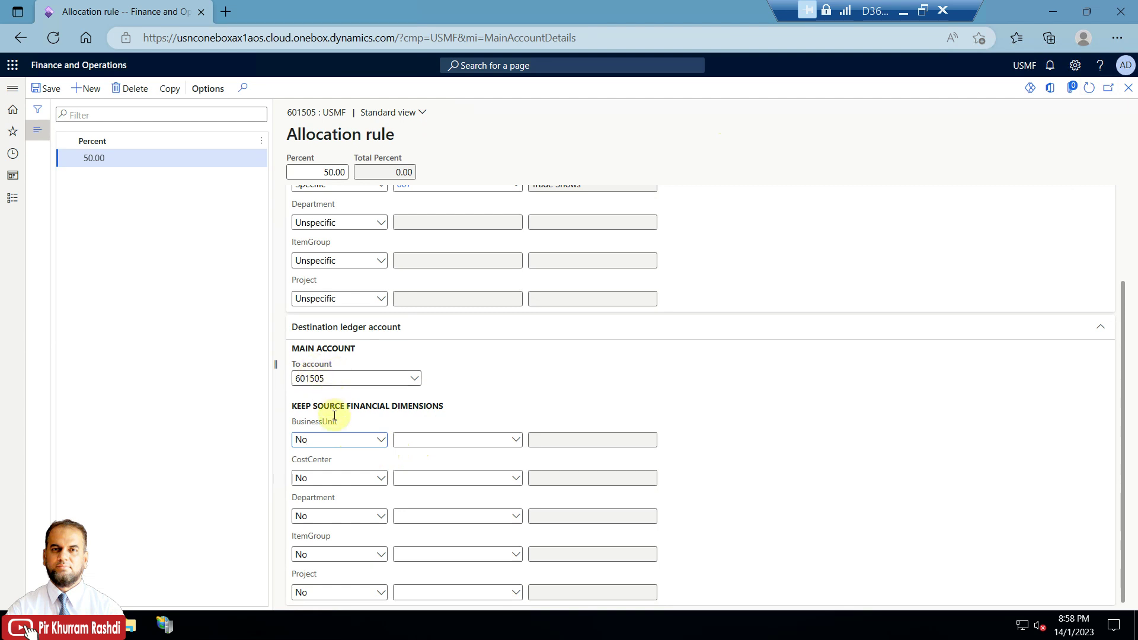
- Set Keep source financial dimensions to Yes for BusinessUnit, Department, ItemGroup and Project
click(382, 442)
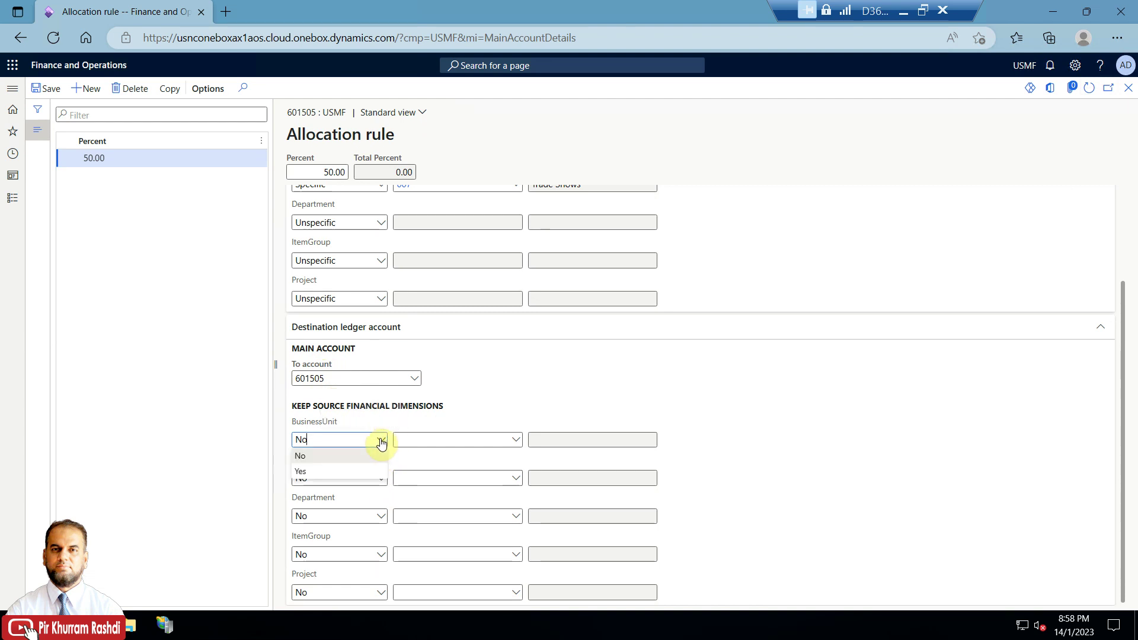
click(343, 471)
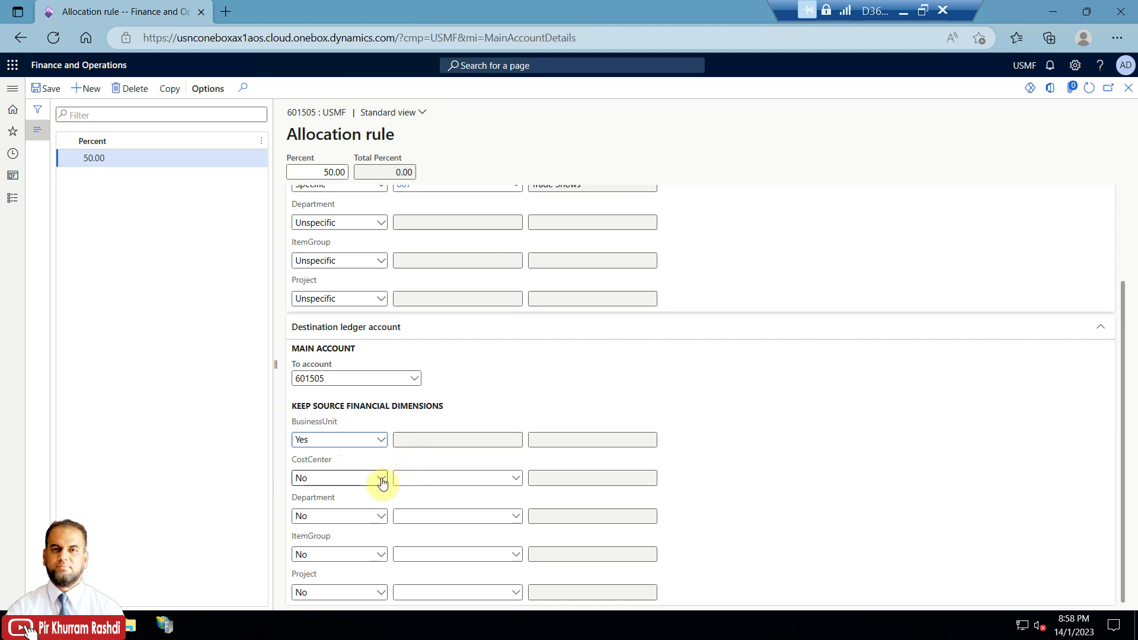
click(381, 516)
click(365, 547)
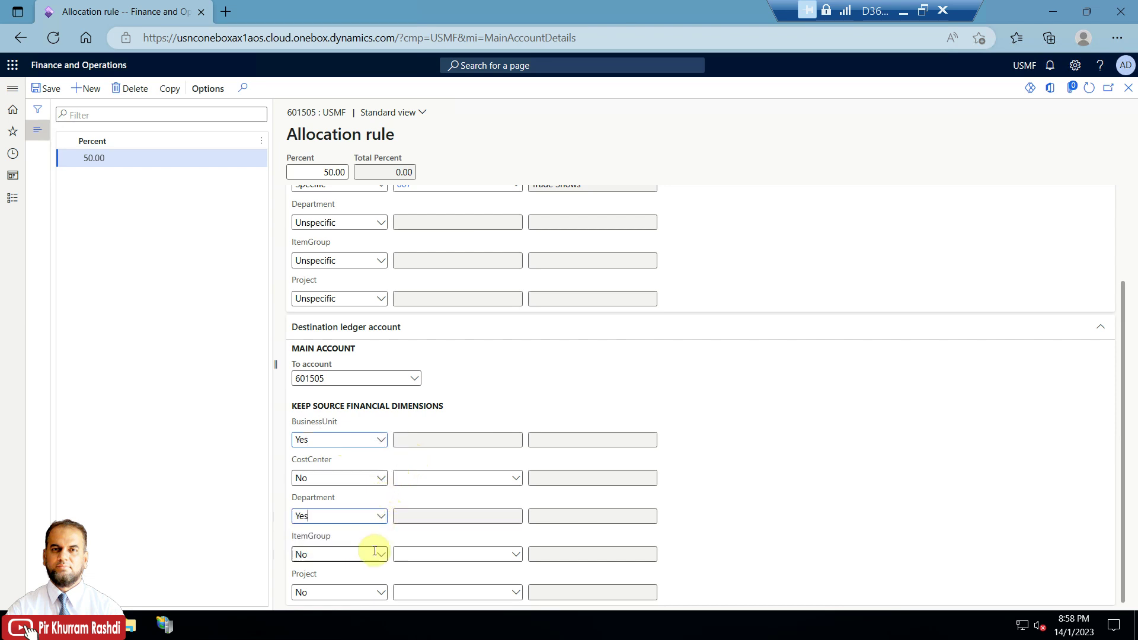
click(380, 554)
click(354, 584)
click(381, 592)
click(354, 578)
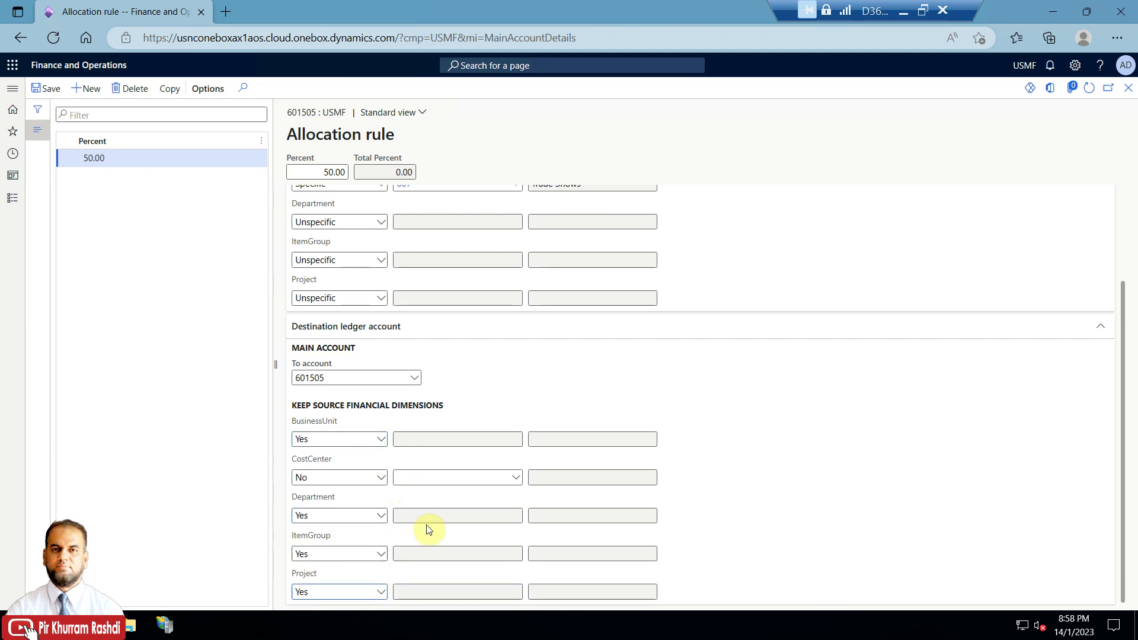
- Keep the destination CostCenter option at No and set its cost center to 008, Marketing Campaign
click(363, 478)
click(451, 477)
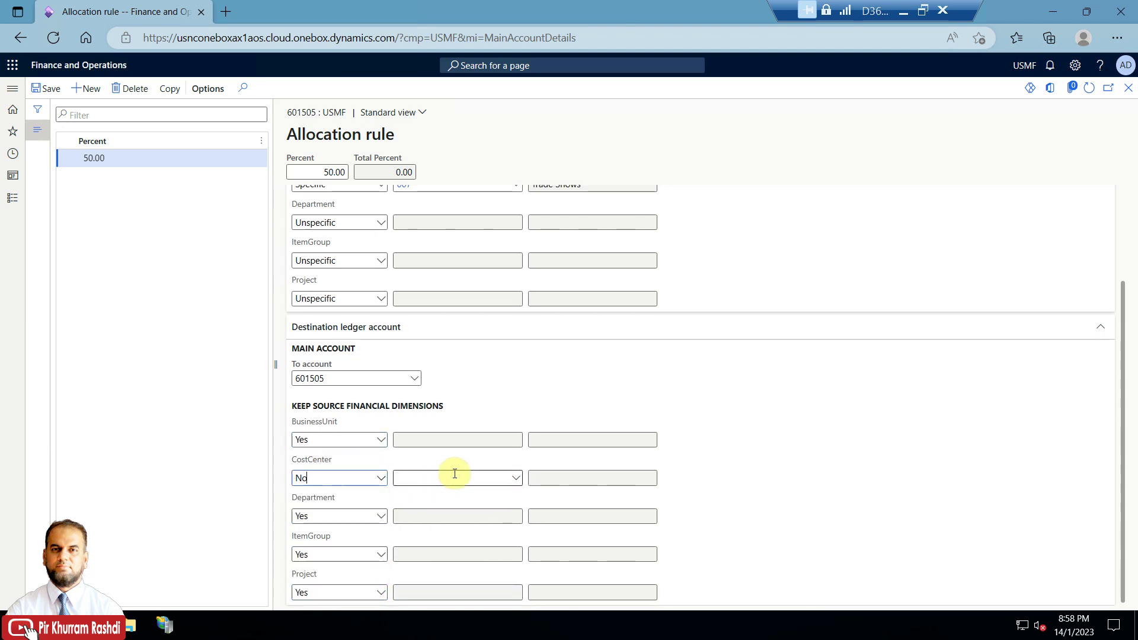
click(514, 479)
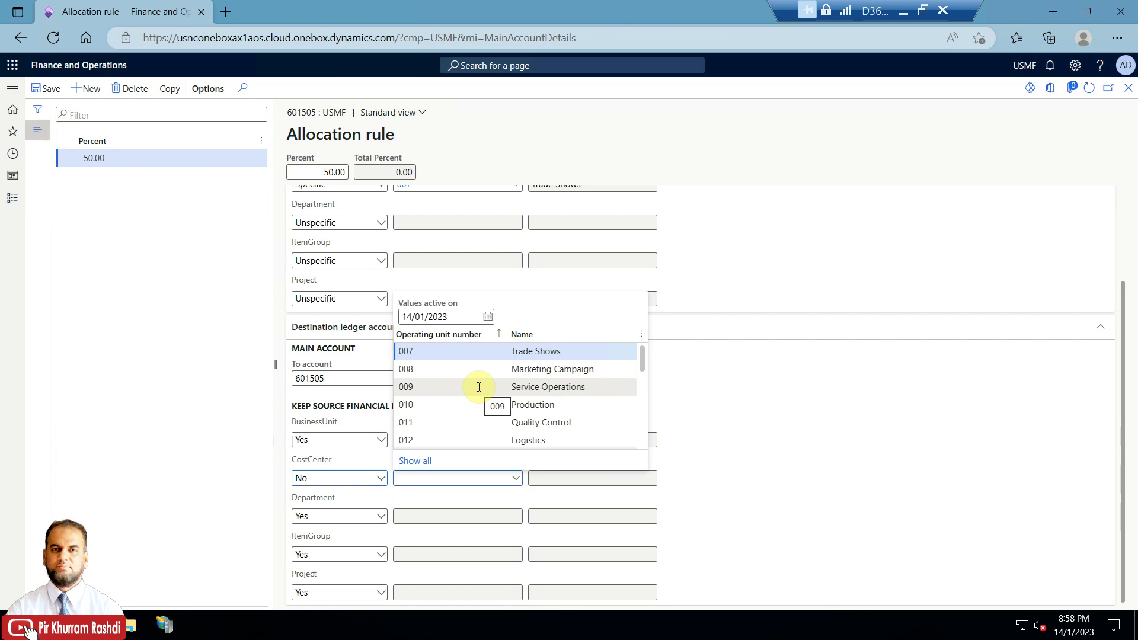
click(578, 372)
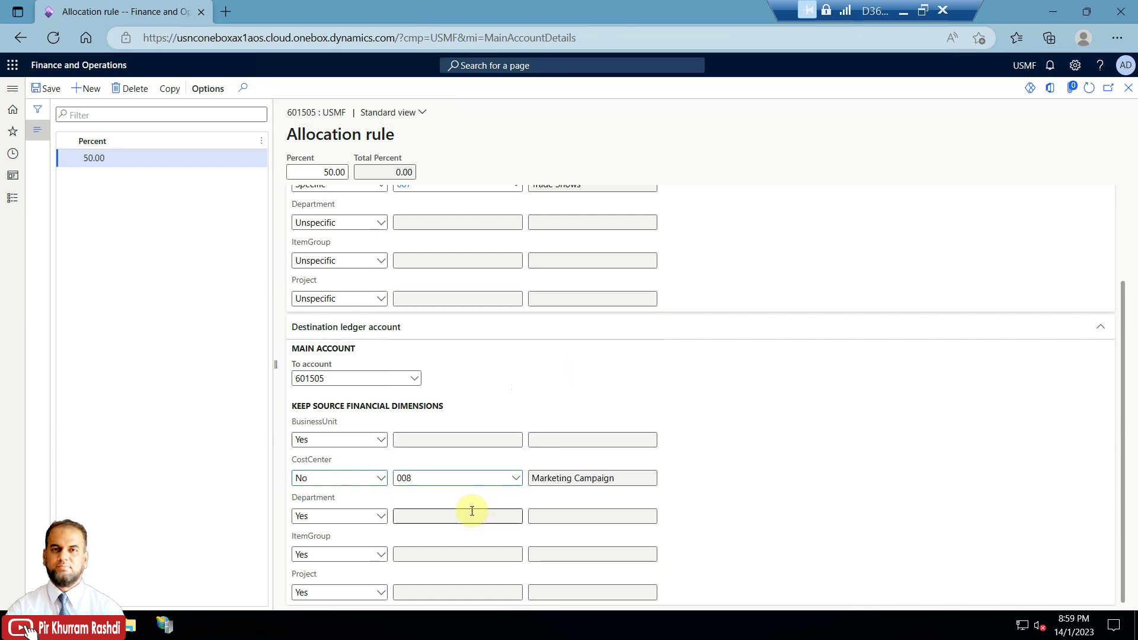
scroll(464, 504, up, 2)
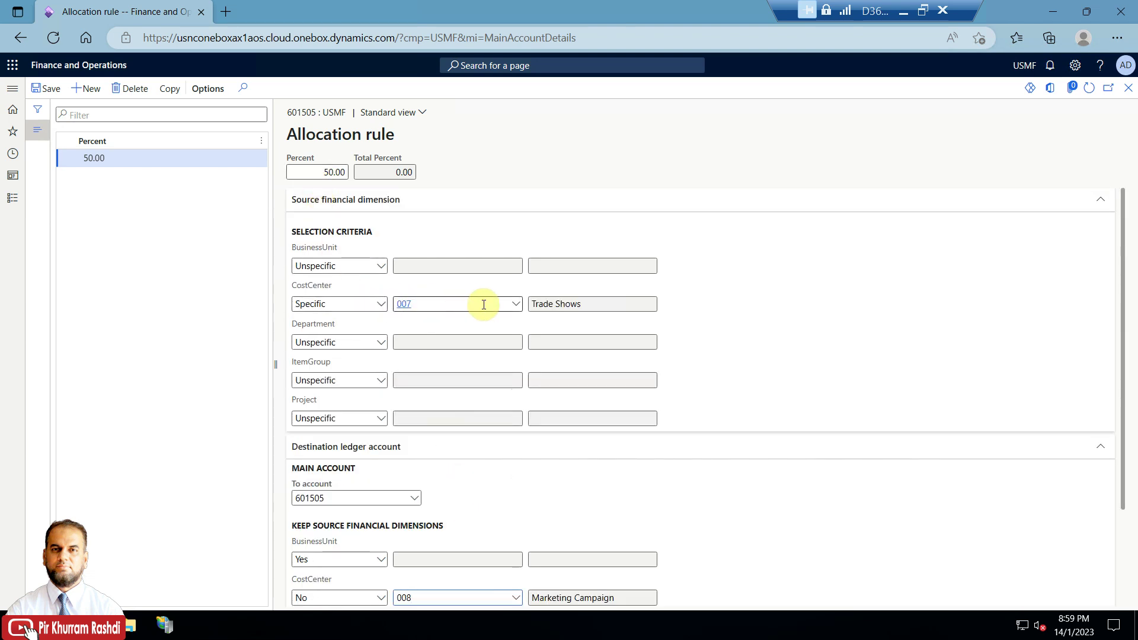
scroll(577, 372, down, 2)
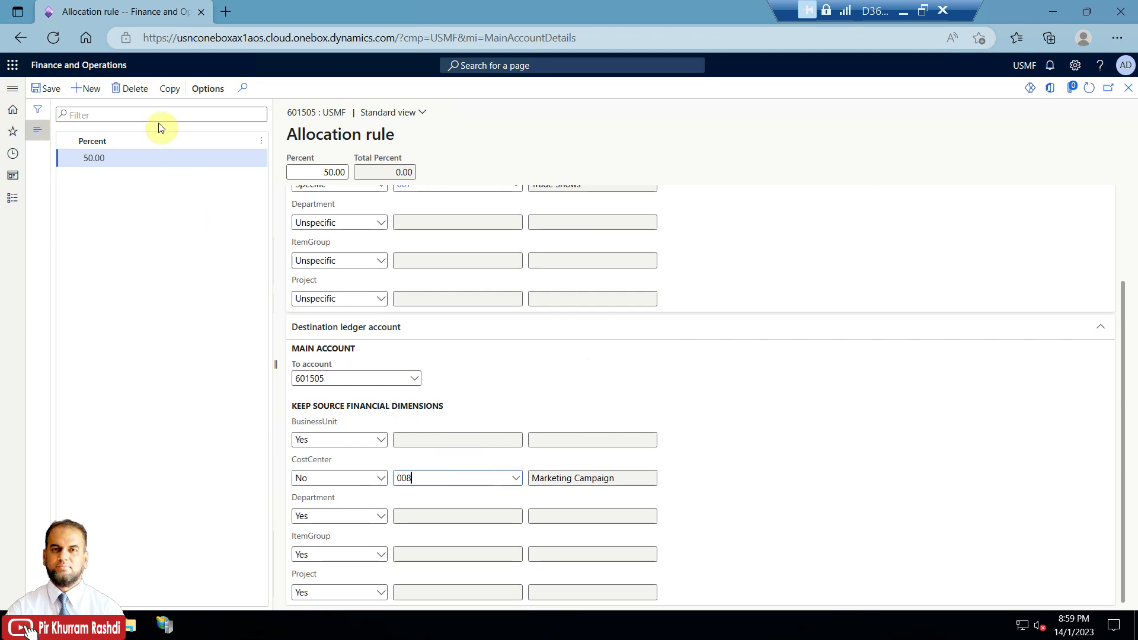
- Add a second allocation rule with a percent of 50
click(92, 88)
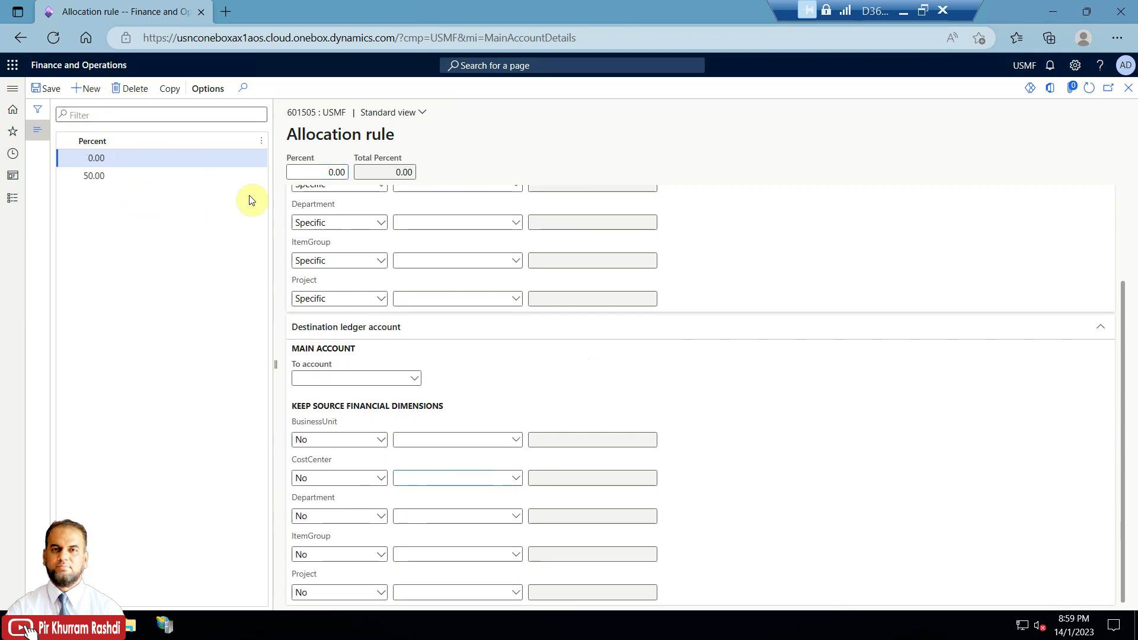
mouse_move(399, 170)
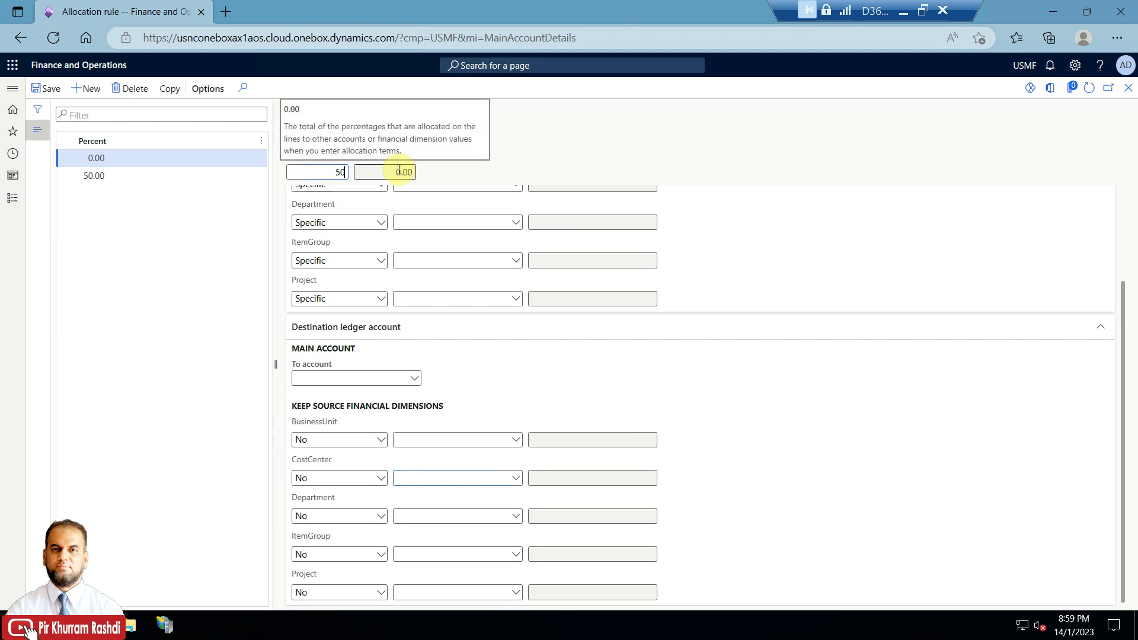
scroll(505, 225, up, 2)
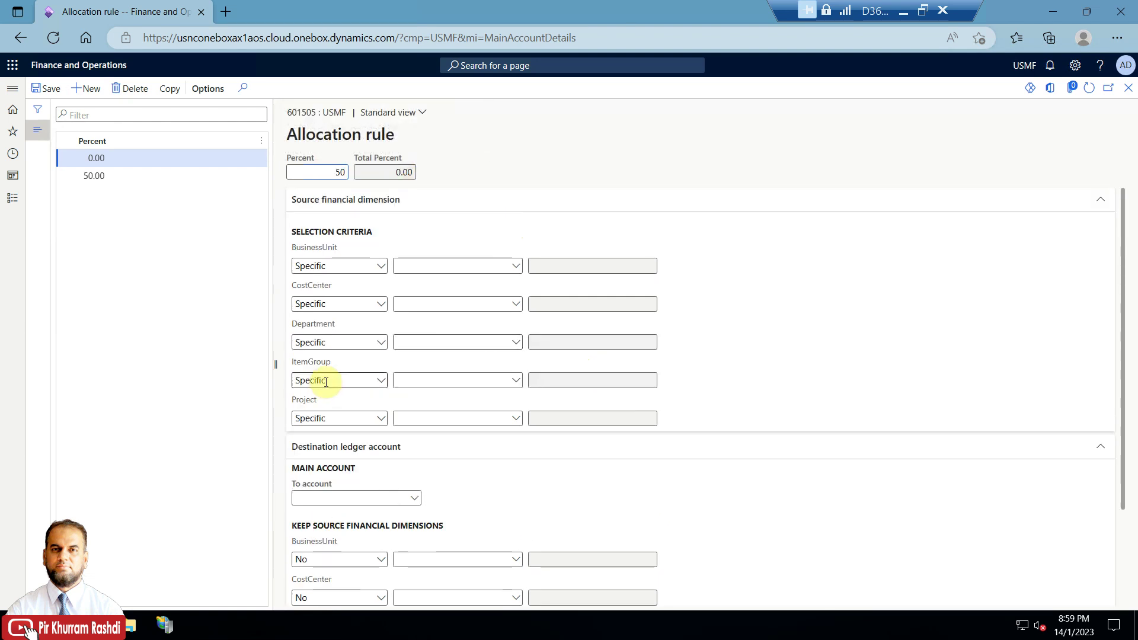
- In the new rule's source selection criteria, set BusinessUnit to Unspecific and the specific CostCenter to 007, Trade Shows
click(381, 270)
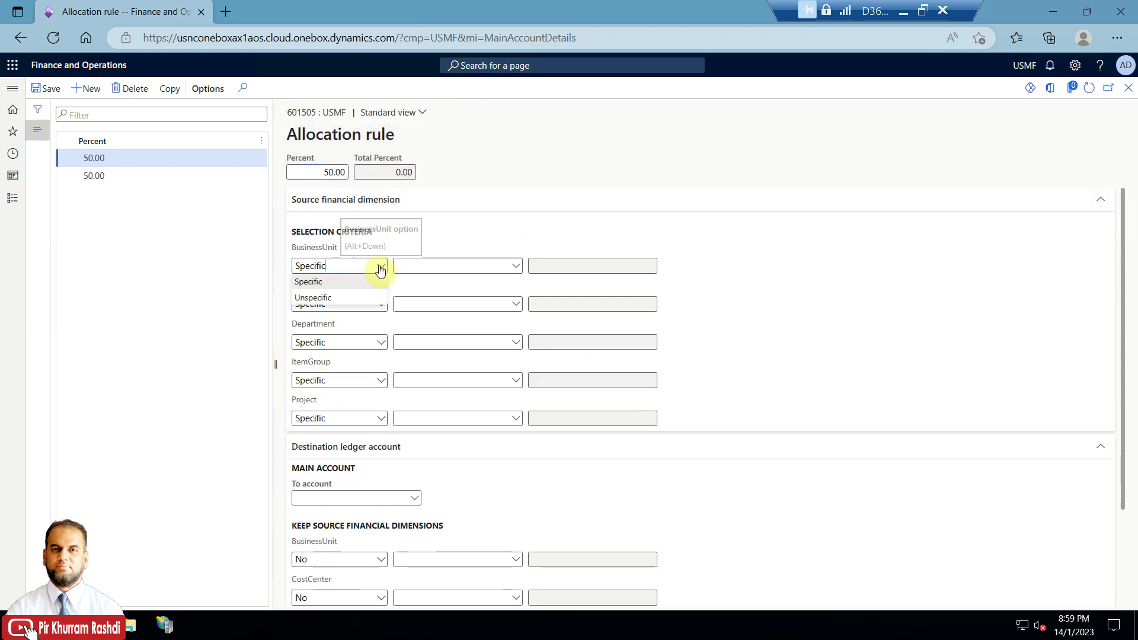
click(343, 295)
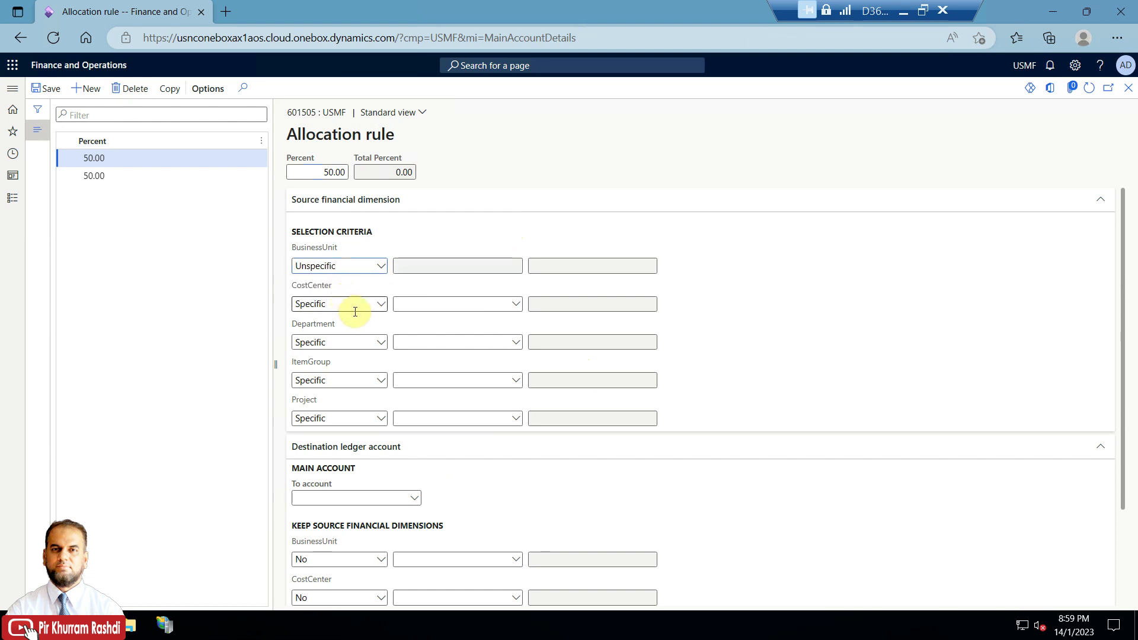
click(520, 310)
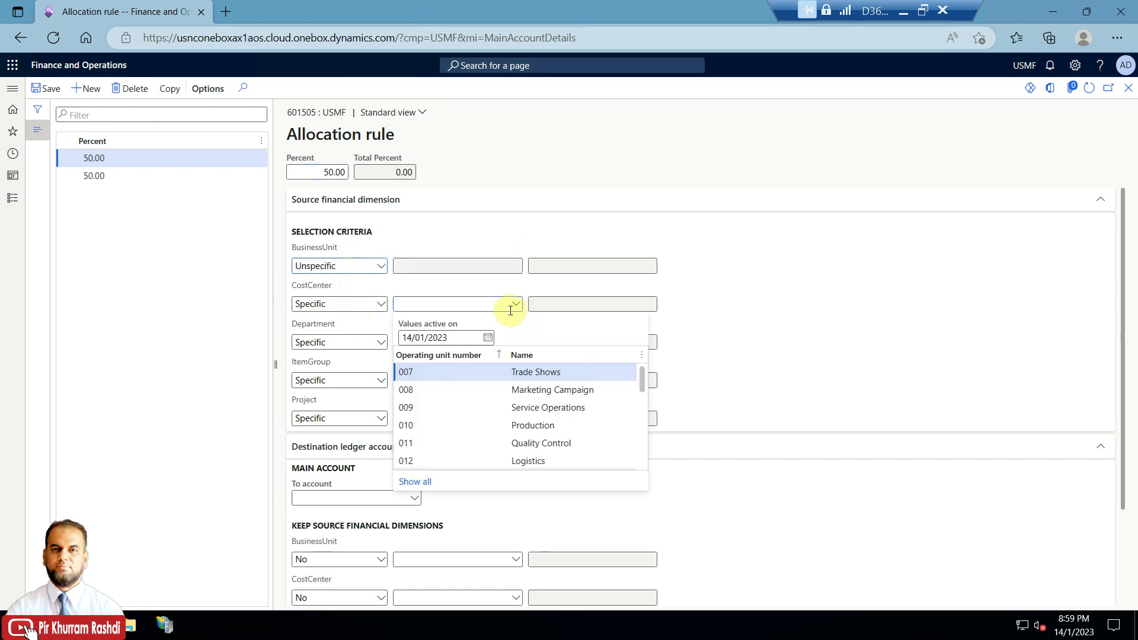
click(541, 373)
- Set the new rule's source criteria for Department, ItemGroup and Project to Unspecific
click(381, 344)
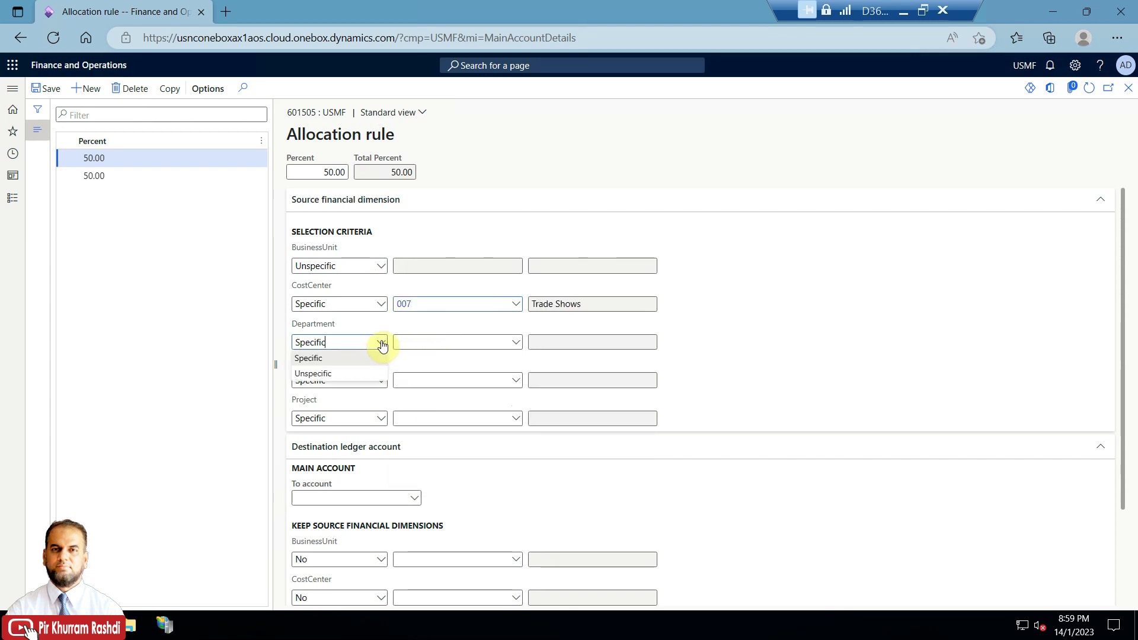
click(350, 374)
click(381, 381)
click(339, 412)
click(381, 419)
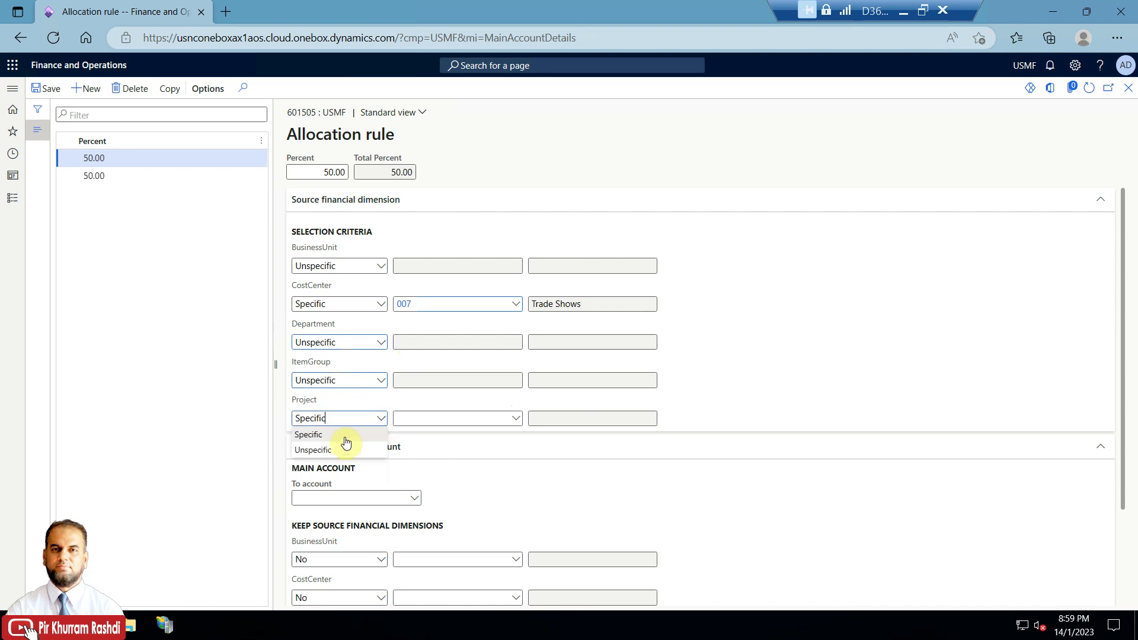
click(341, 452)
- Set the second rule's destination To account to 601505, Fuel Expenses, by looking up "fuel", and dismiss the same-account warning
scroll(495, 445, down, 2)
click(393, 380)
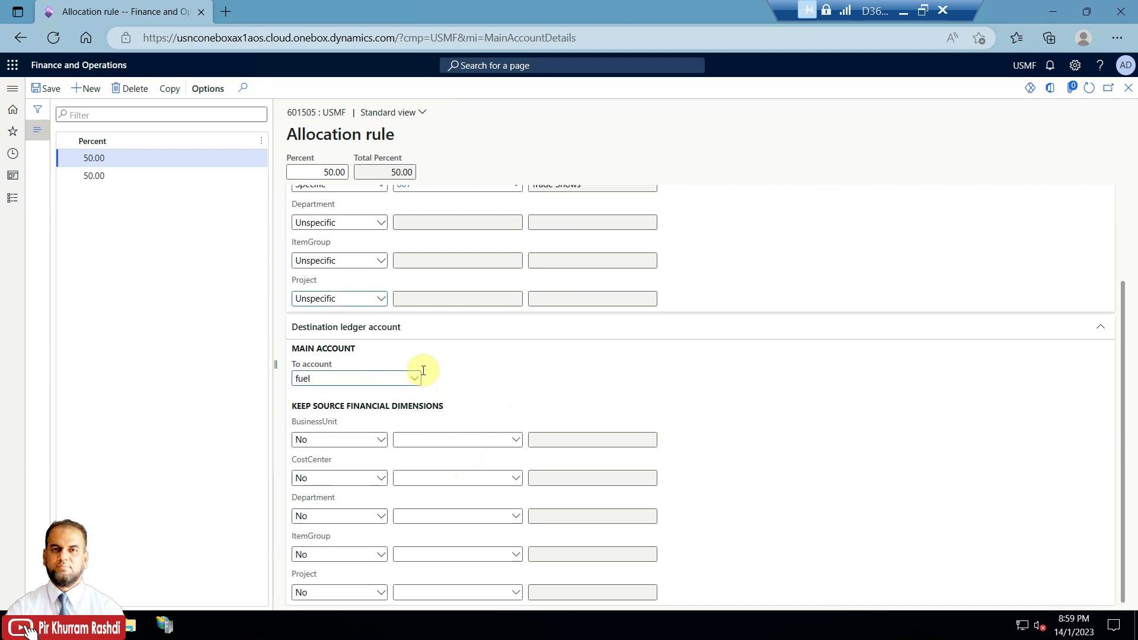
click(415, 379)
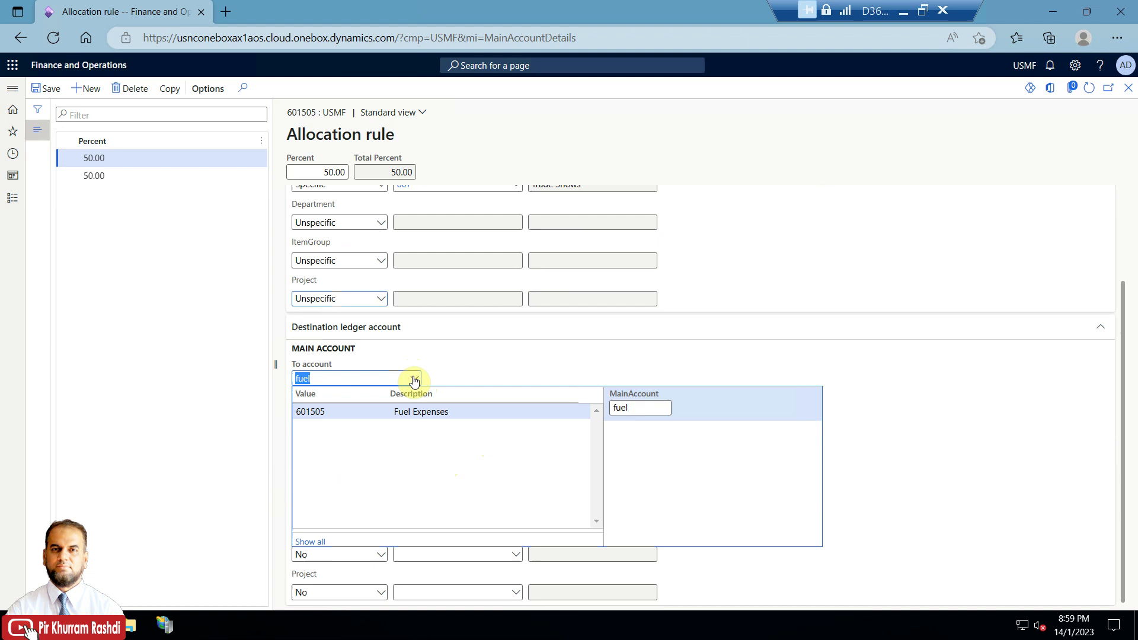
click(432, 412)
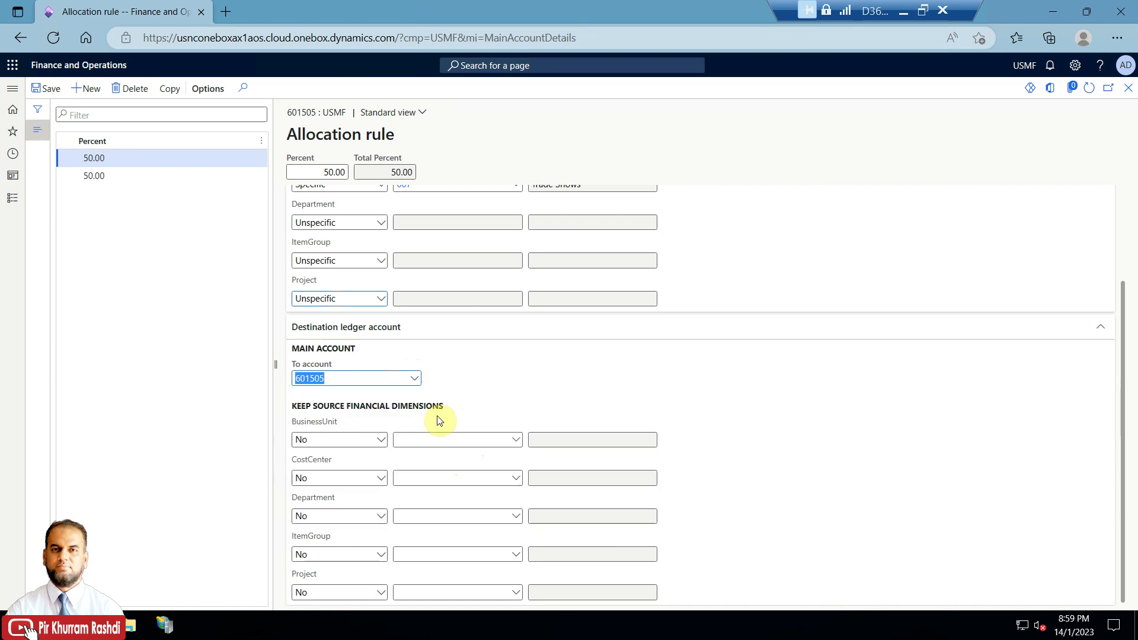
click(381, 459)
click(347, 480)
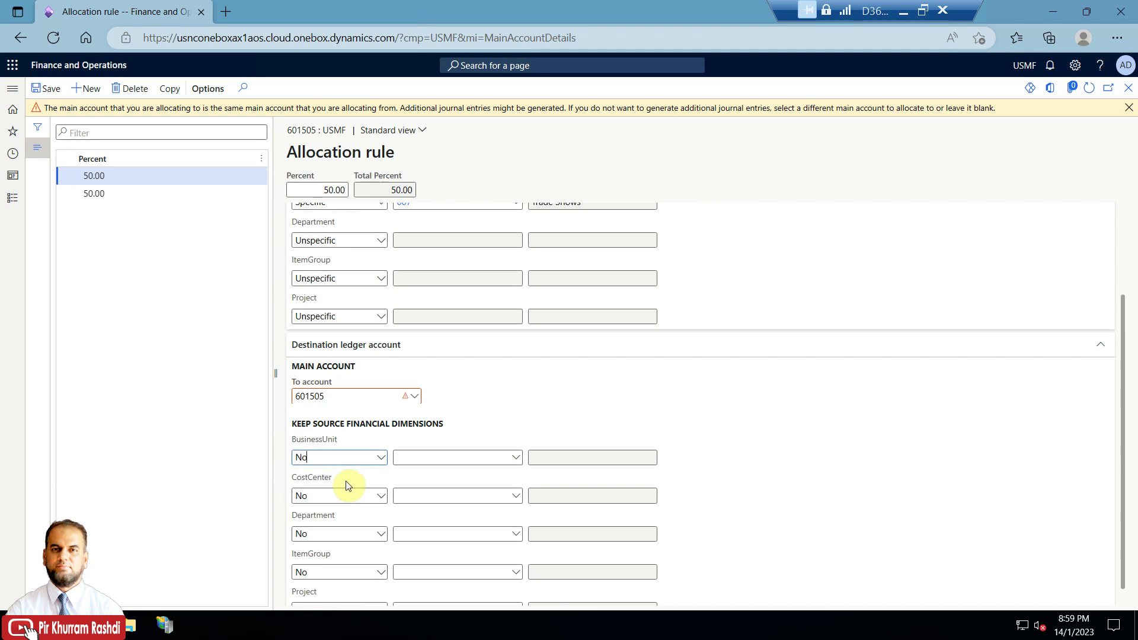
click(1129, 109)
- For the second rule, keep the source financial dimensions by choosing Yes for BusinessUnit, Department, ItemGroup and Project
click(383, 439)
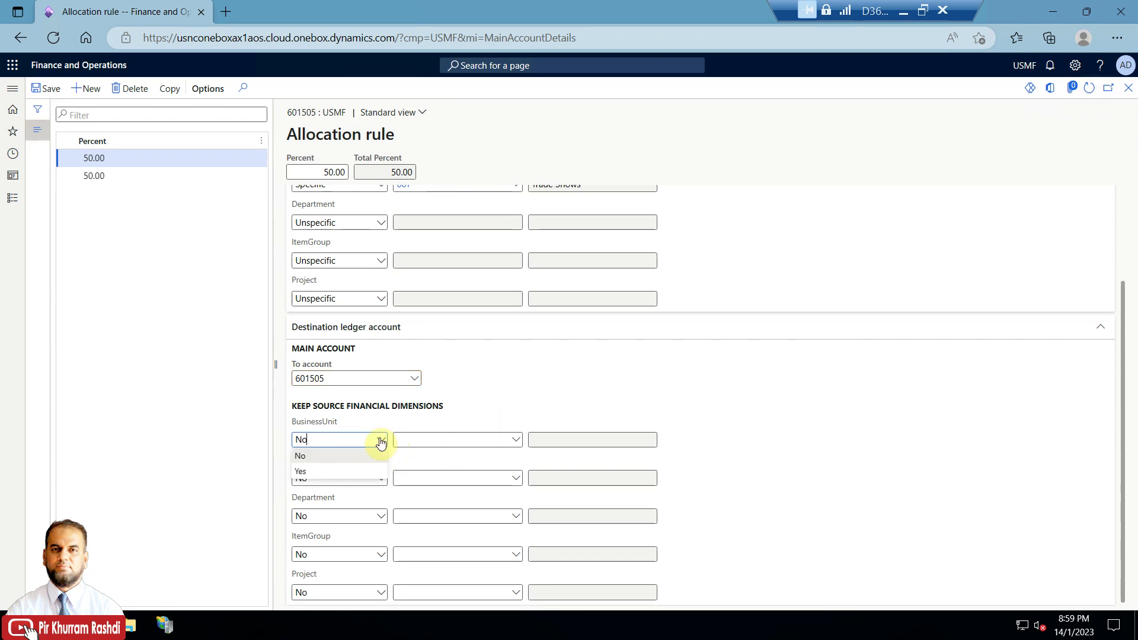
click(341, 474)
click(380, 516)
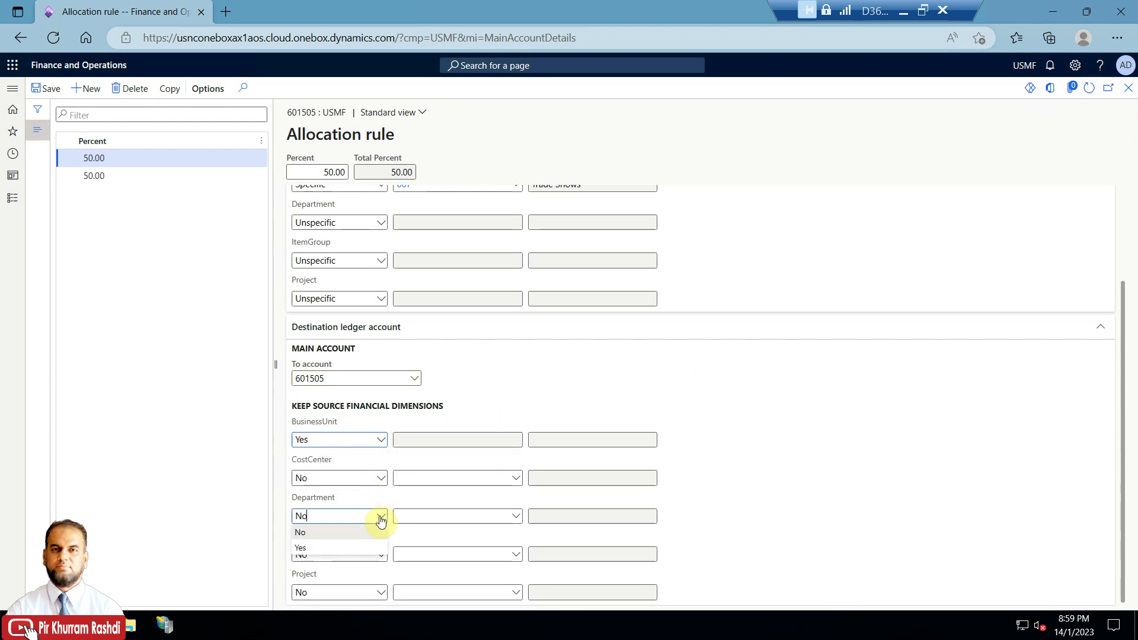
click(351, 549)
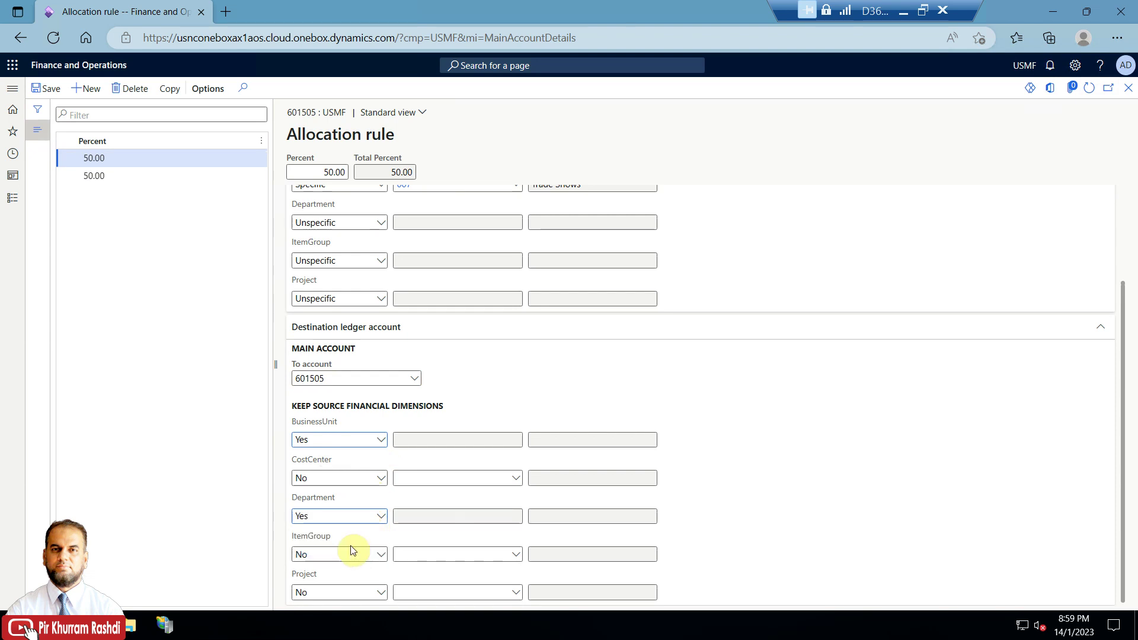
click(379, 554)
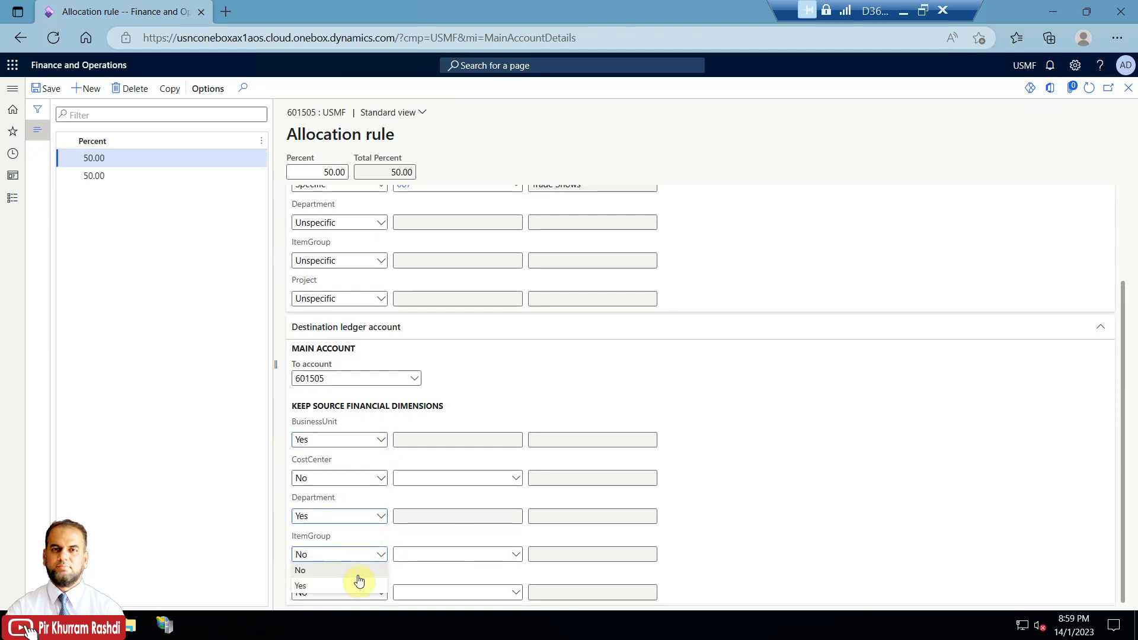
click(356, 586)
click(368, 592)
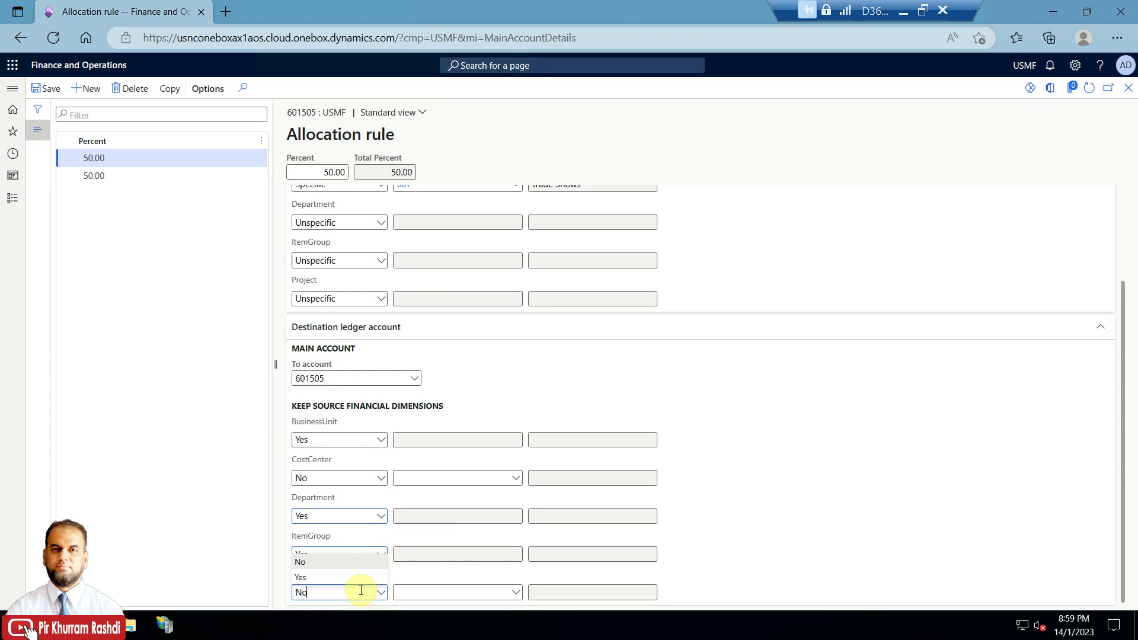
click(348, 579)
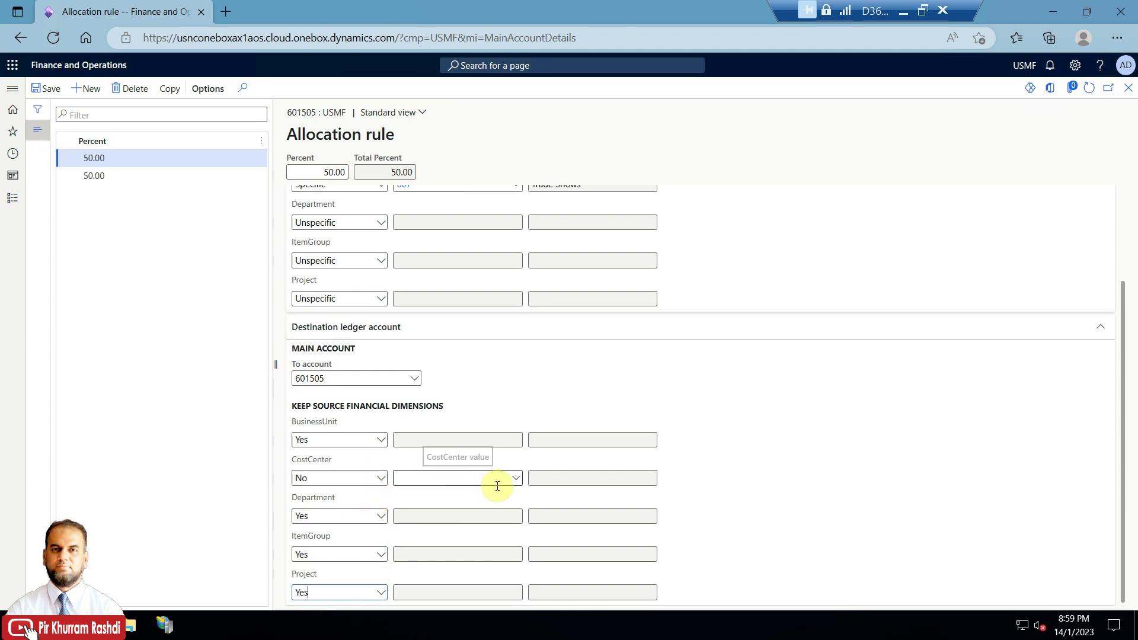
- Set the second rule's destination CostCenter to 009, Service Operations, and save the allocation rules
click(517, 482)
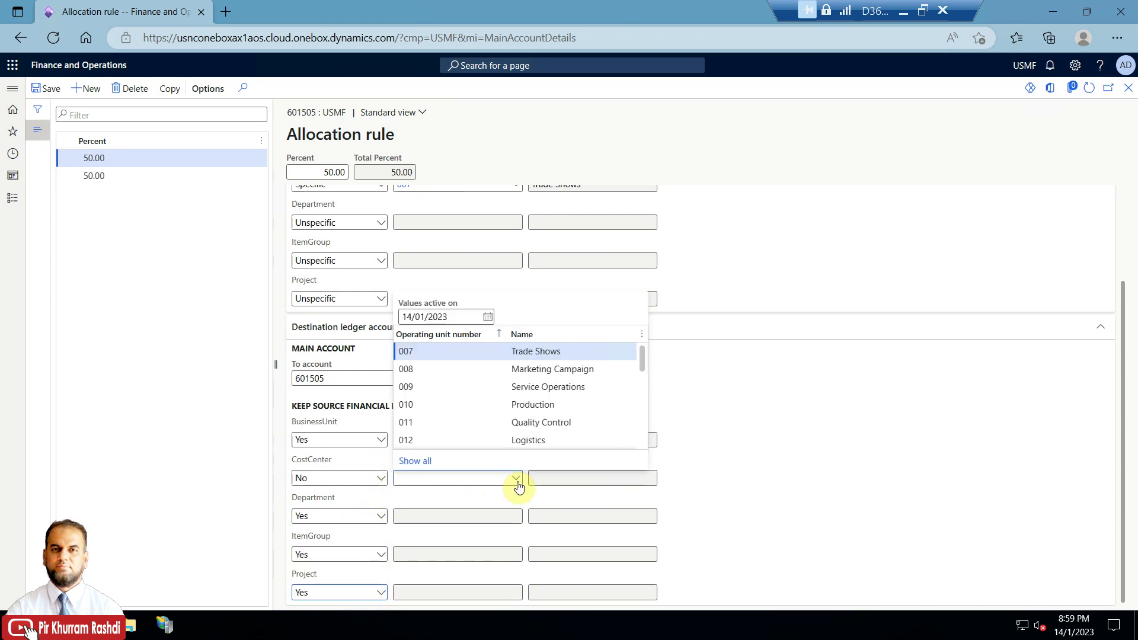
click(563, 387)
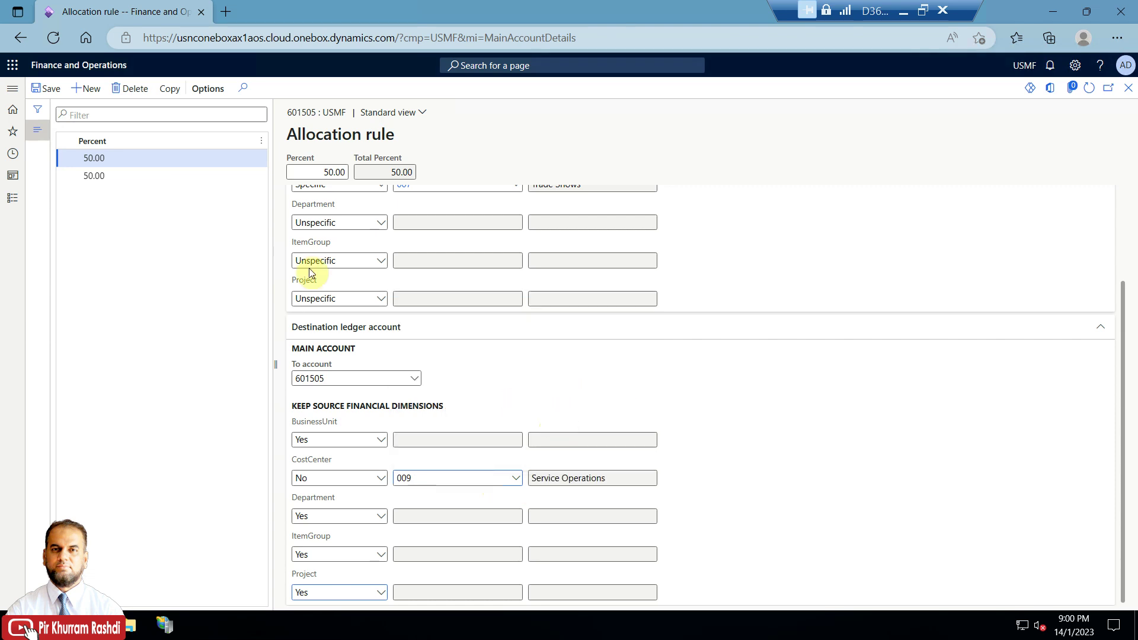
click(52, 89)
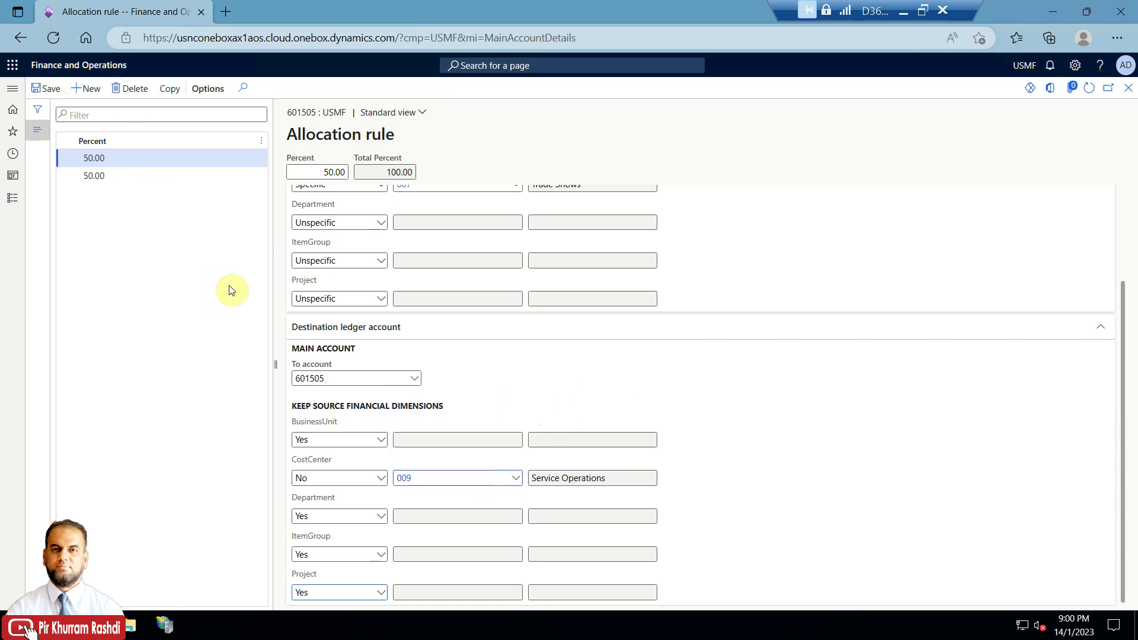
- Check the percentages of both rules and the total percent, and close the allocation rules and main accounts pages
click(322, 173)
click(173, 173)
click(173, 159)
click(384, 173)
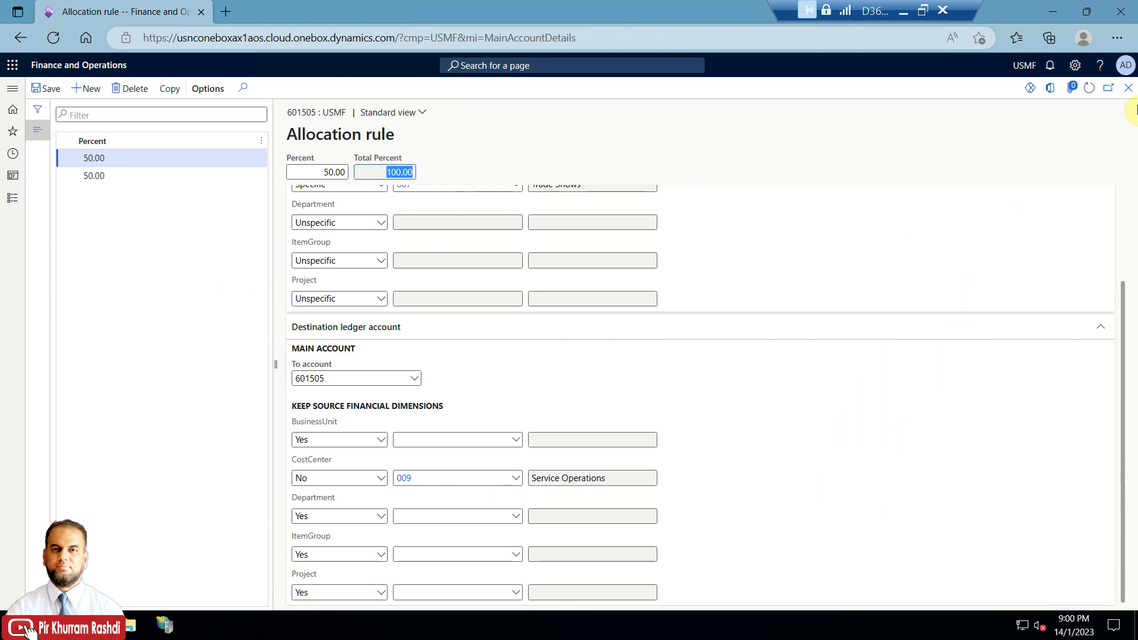
click(1129, 89)
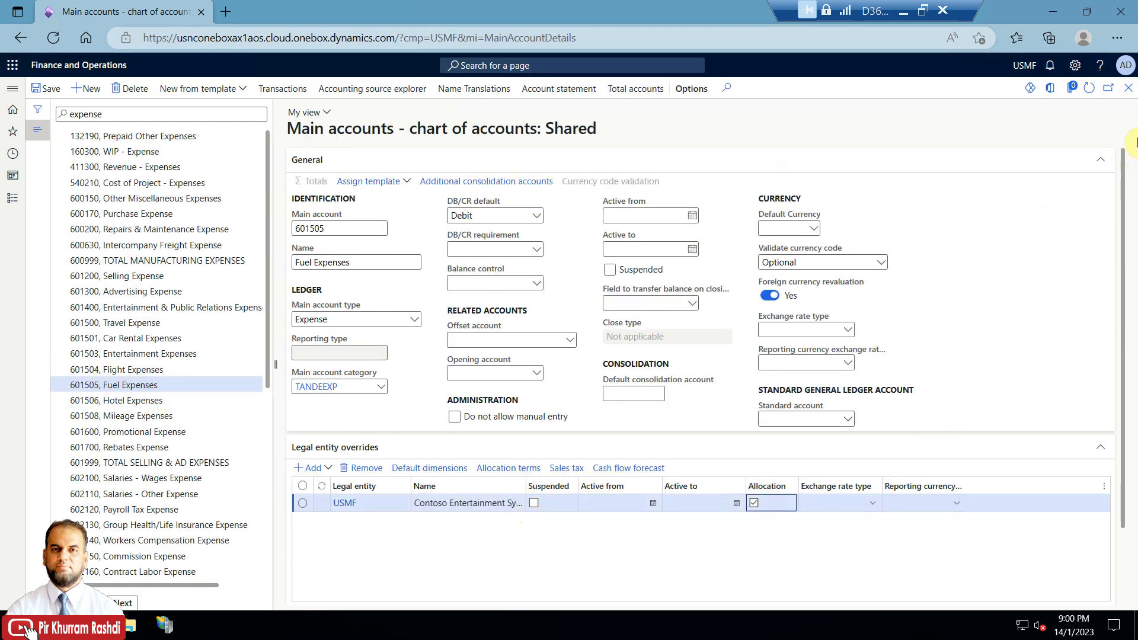
click(1129, 89)
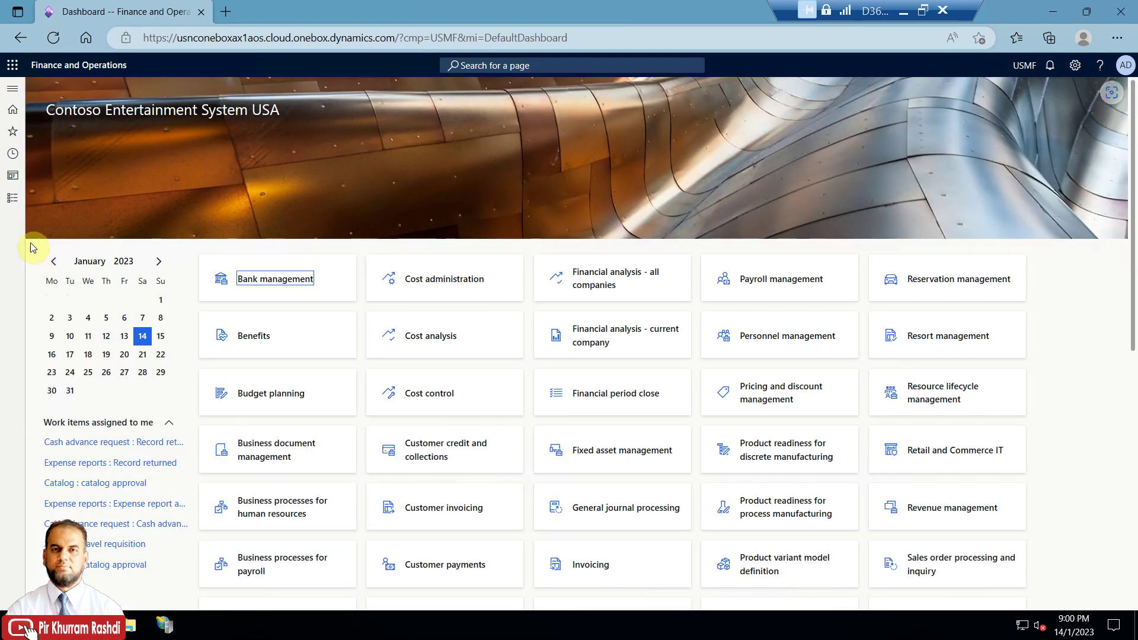
- Open the Accounts payable invoice journal page and add a new journal
click(13, 199)
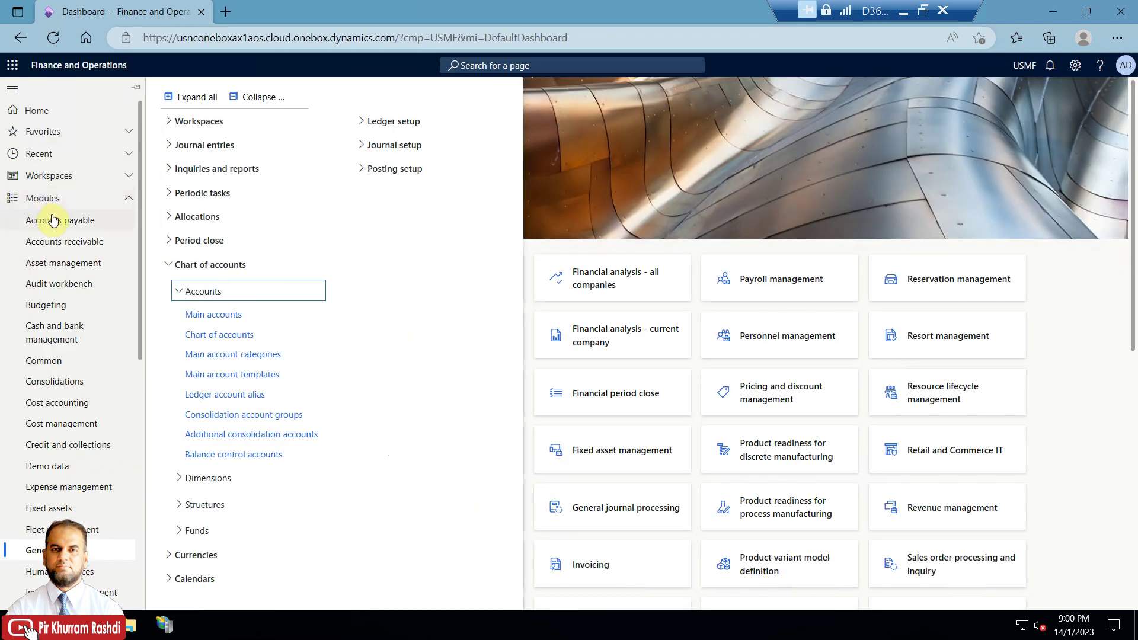
click(52, 220)
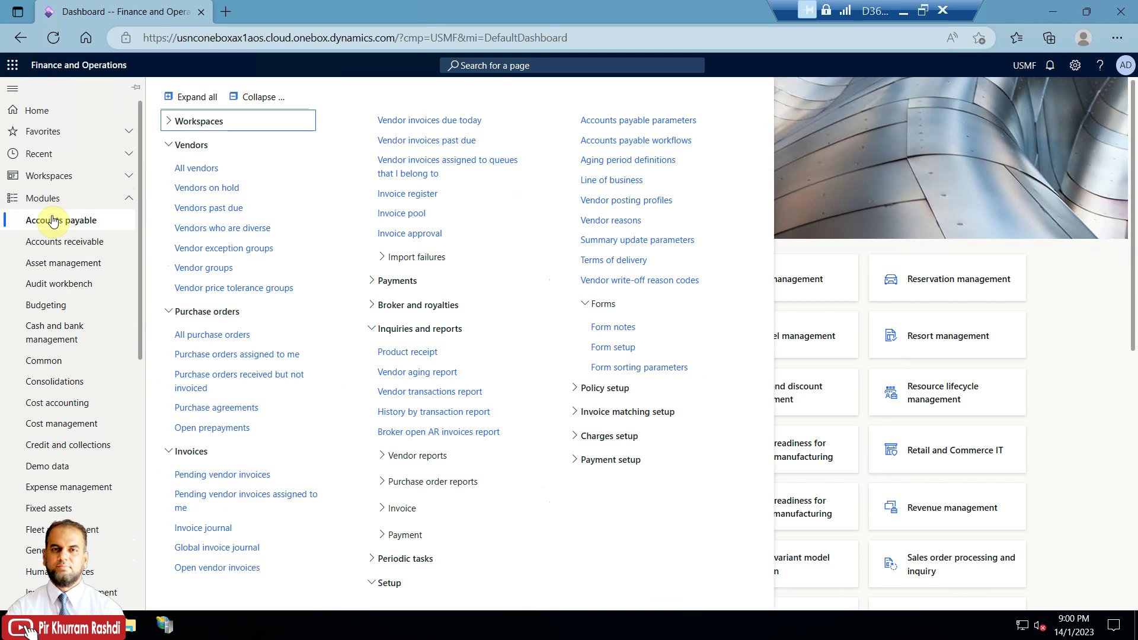
click(259, 97)
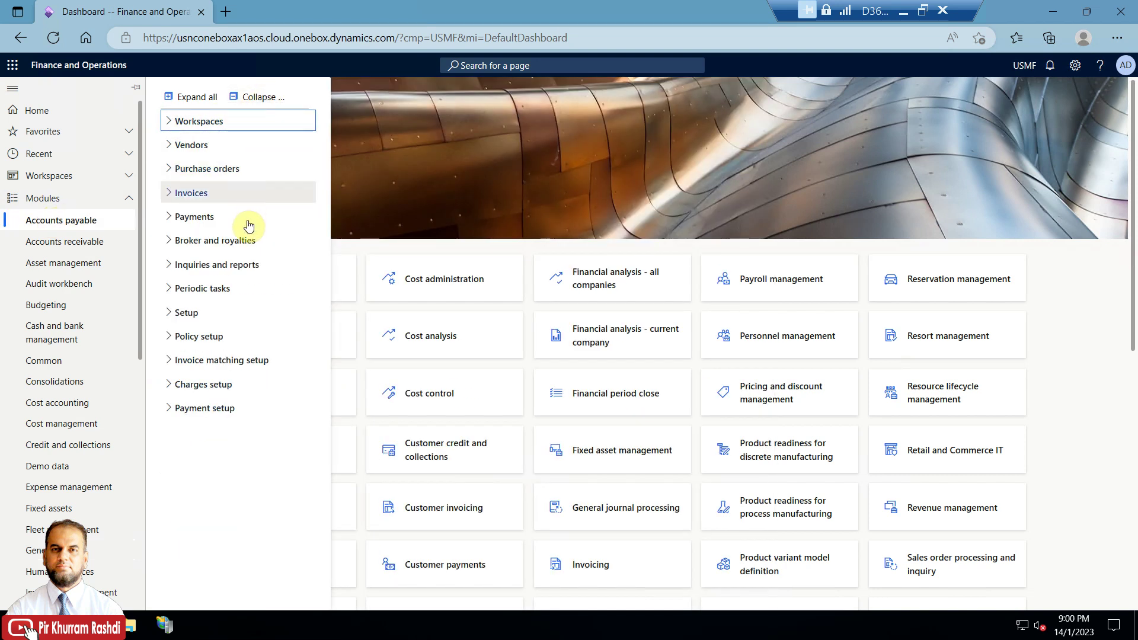
click(224, 199)
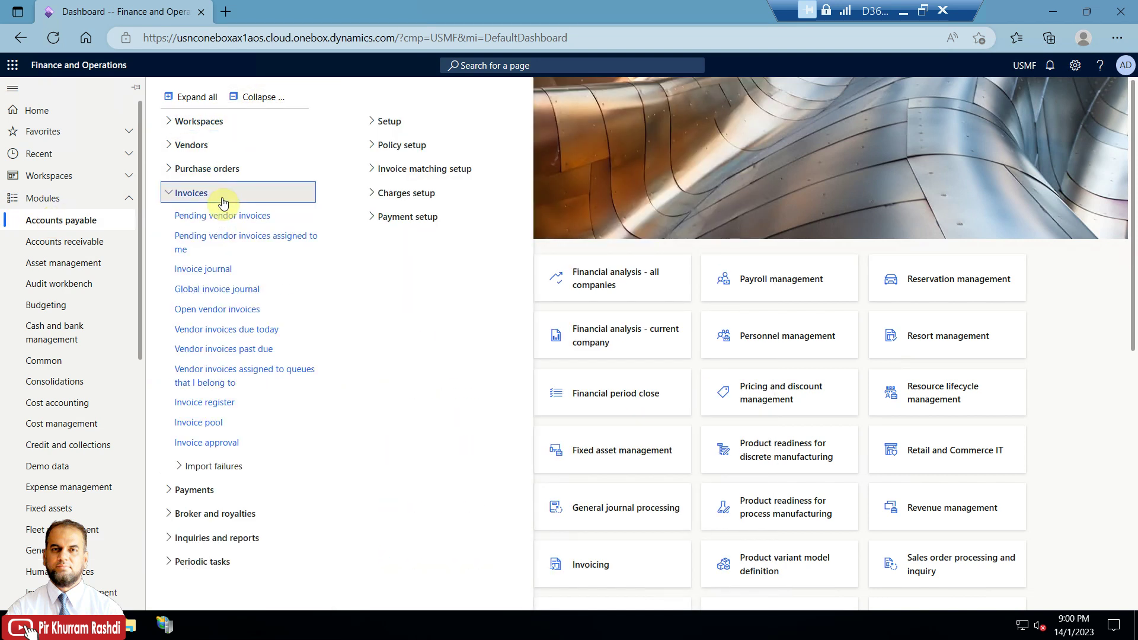
click(227, 271)
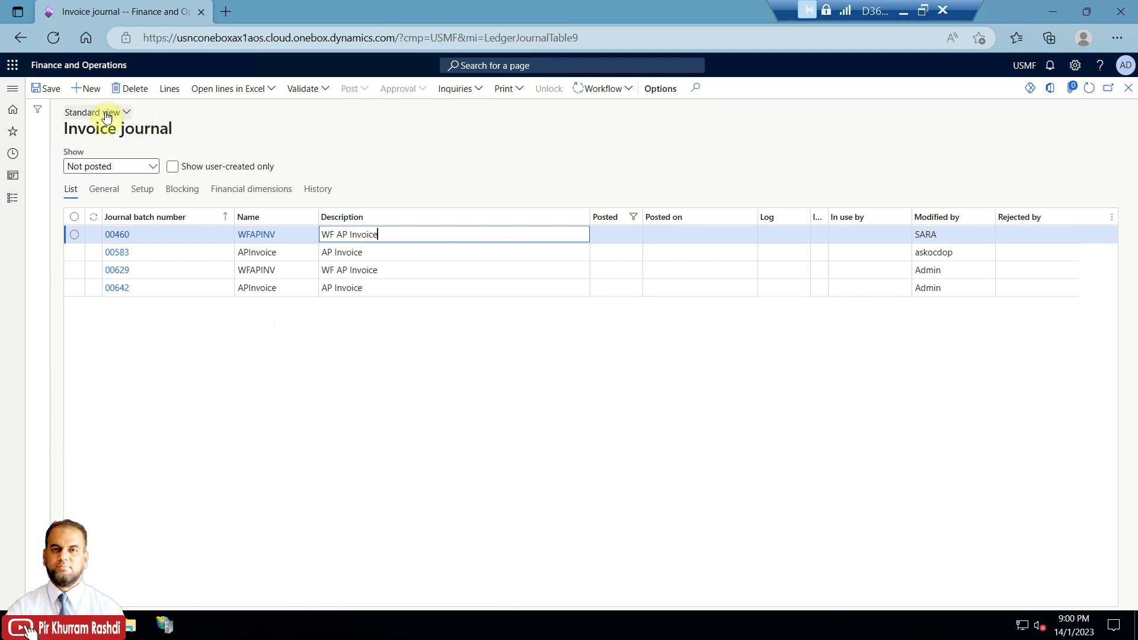
click(88, 88)
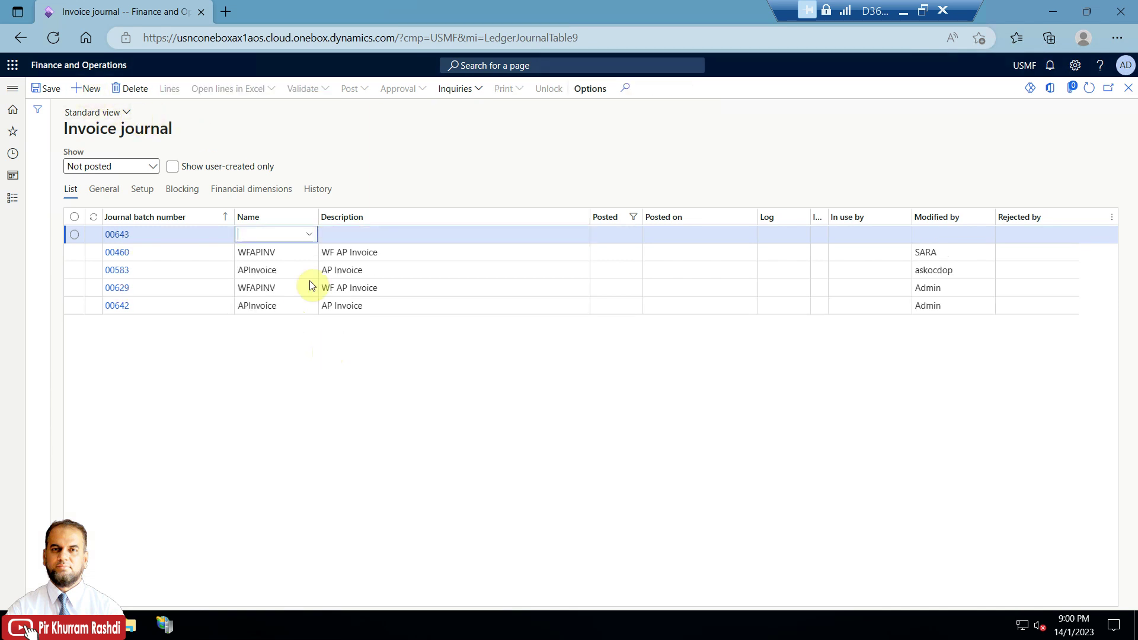
- Set the new invoice journal's name to APInvoice and open its lines
click(310, 235)
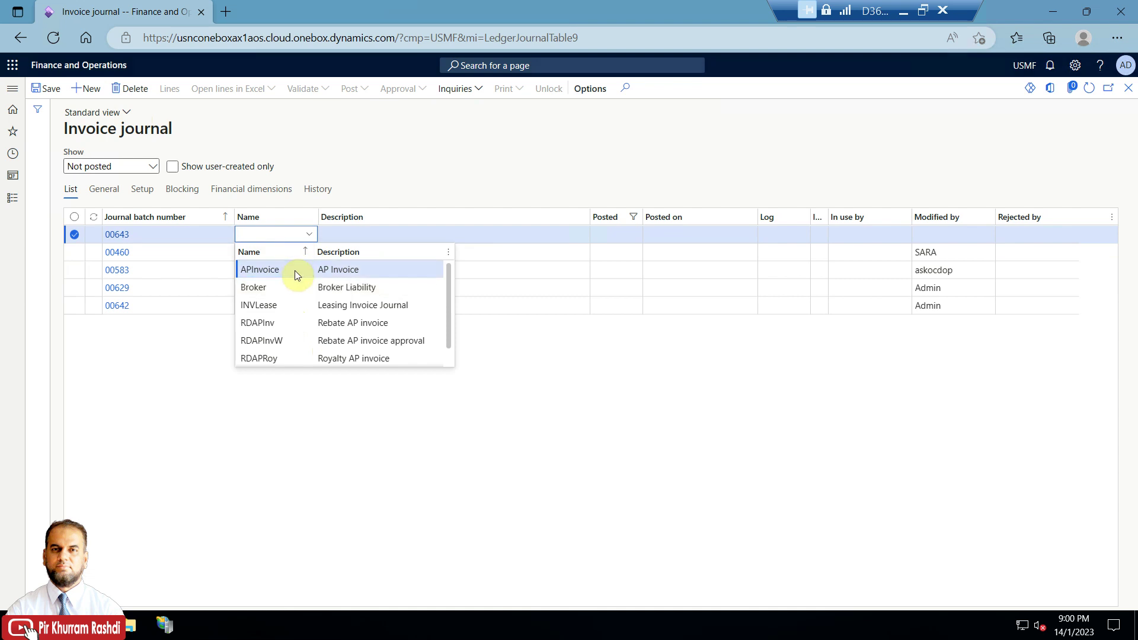
click(294, 270)
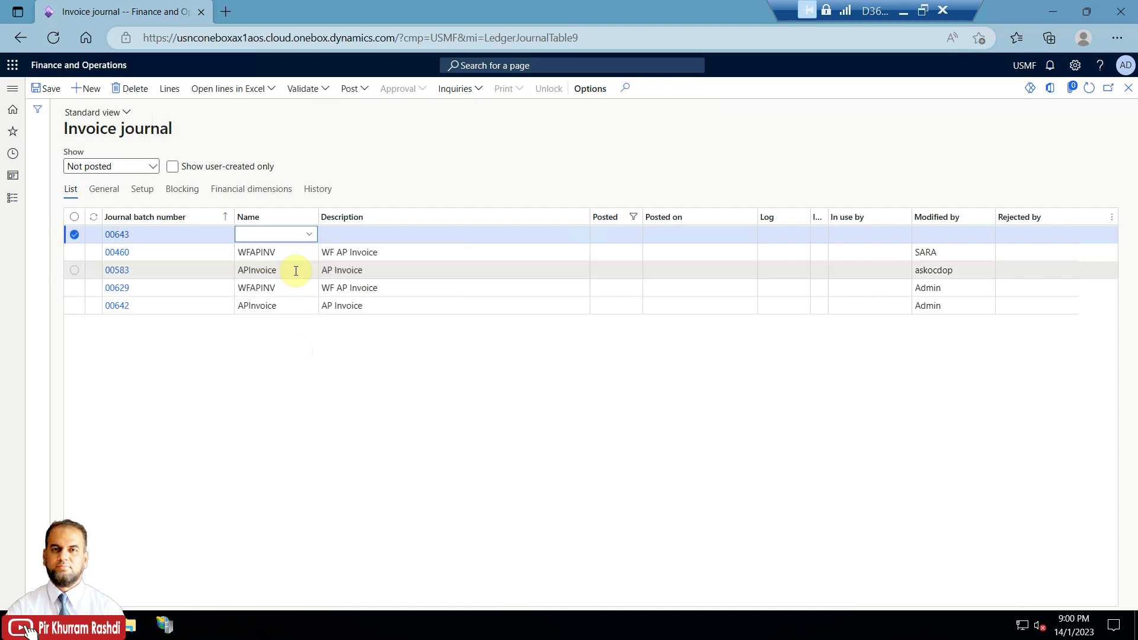
click(169, 89)
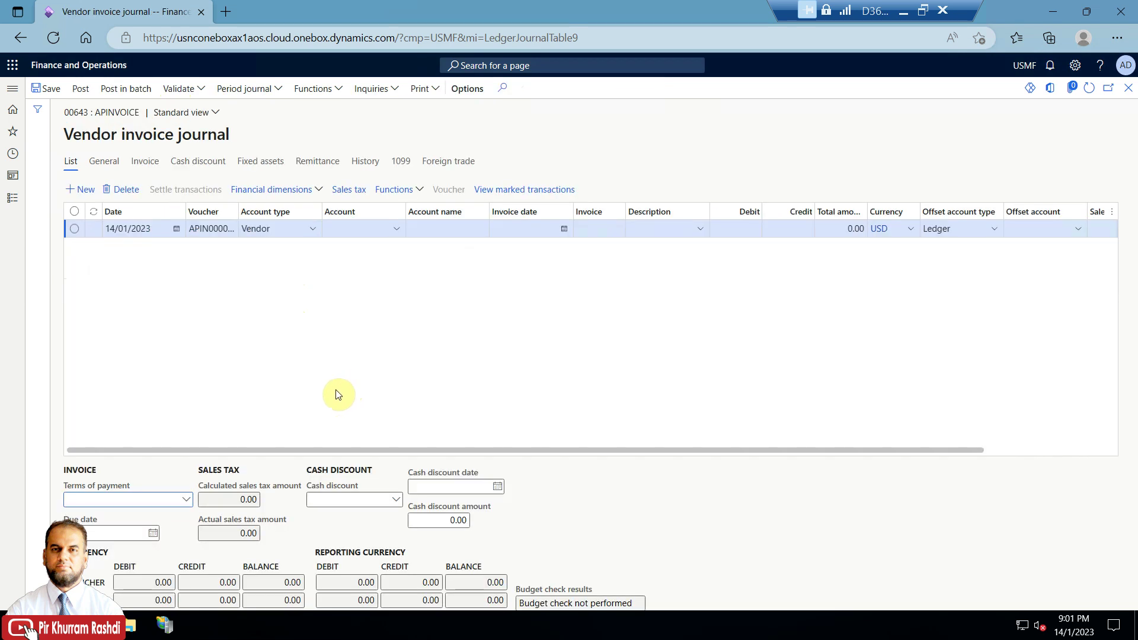
- On the journal line, choose the vendor Acme Office Supplies and set the invoice date to 14/01/2023
click(398, 236)
click(398, 232)
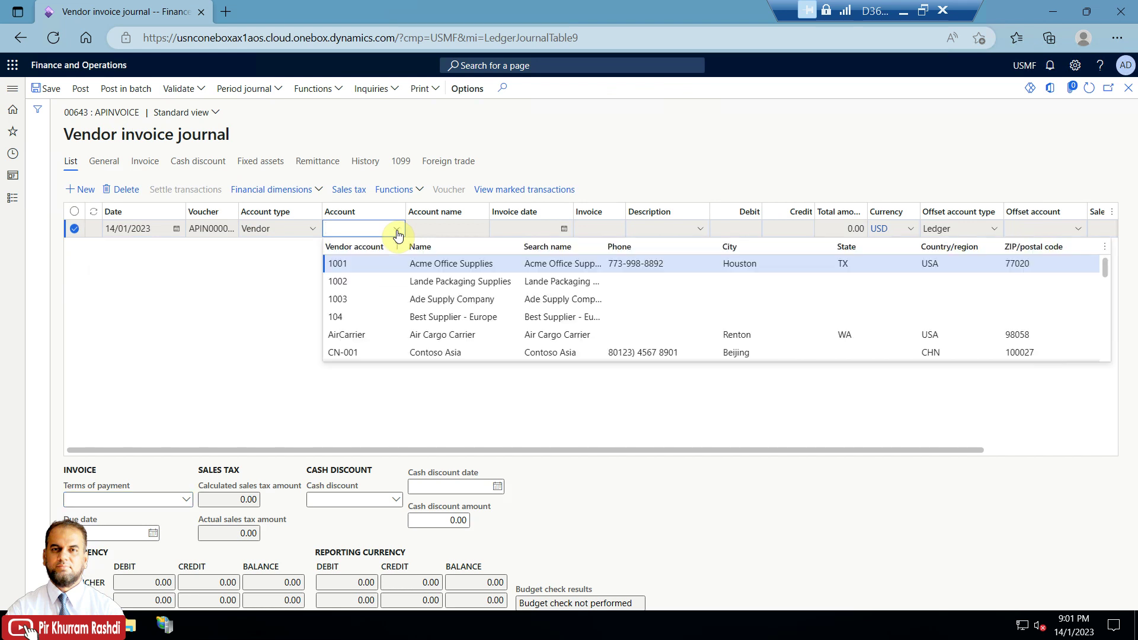
click(387, 264)
click(536, 230)
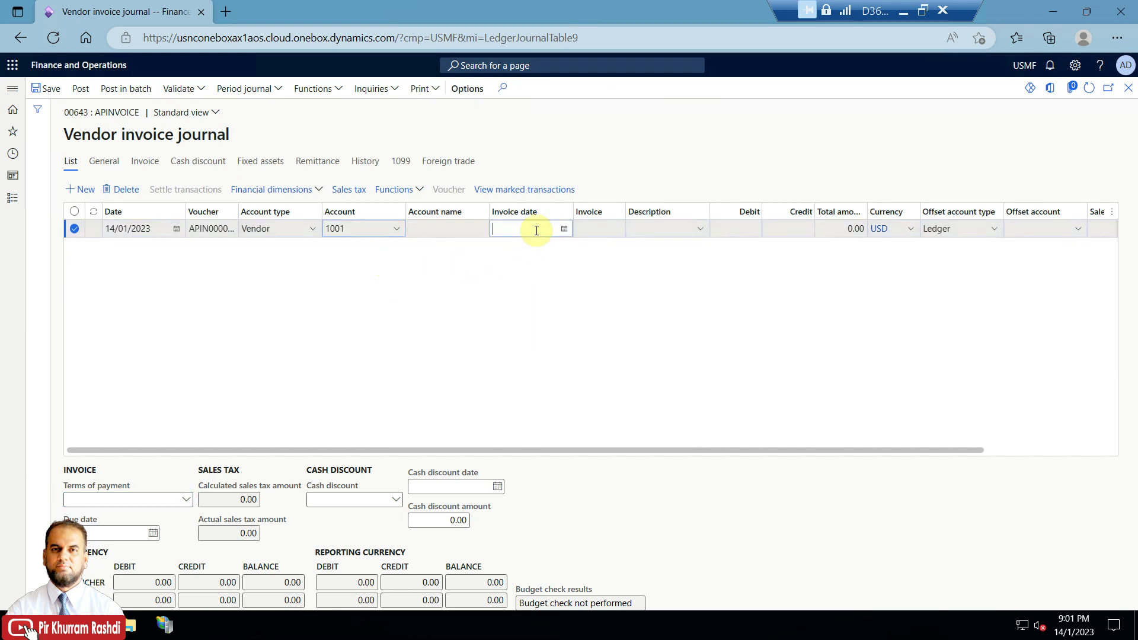
click(564, 230)
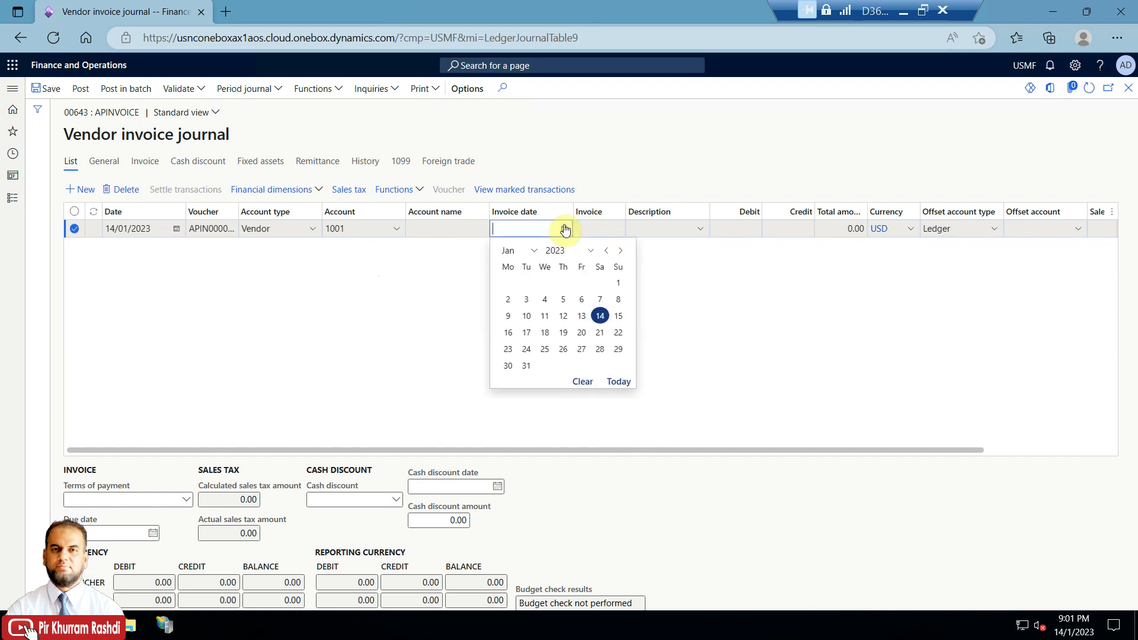
click(600, 315)
- Enter invoice Inv#14012023, the description "invoice for allocation terms" and a credit of 1,000.00 on the line
click(602, 229)
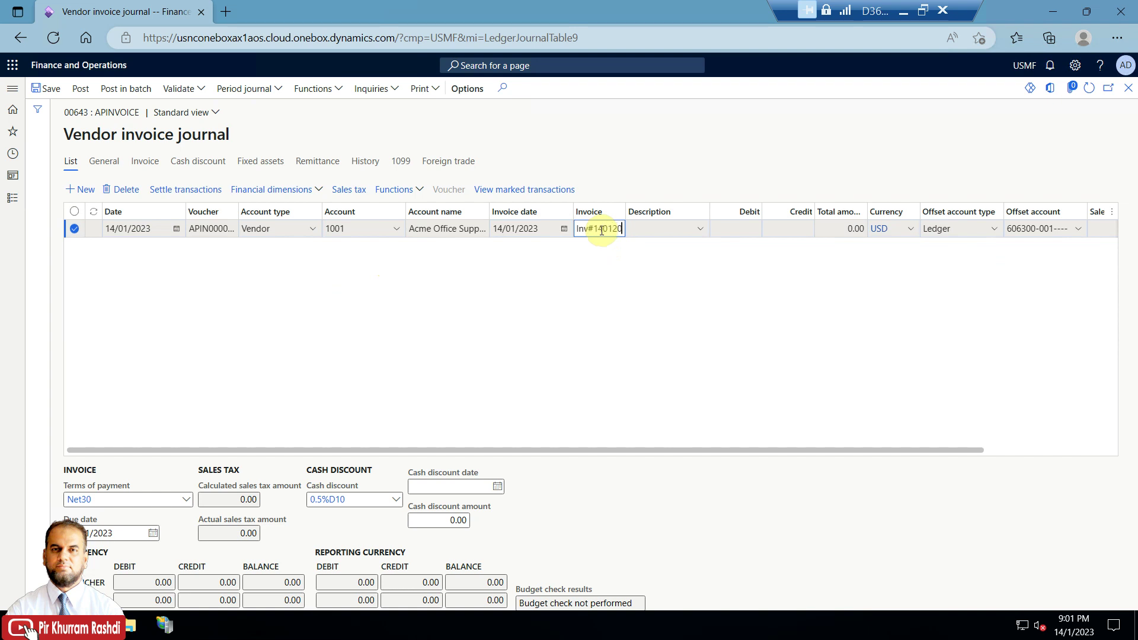
key(Tab)
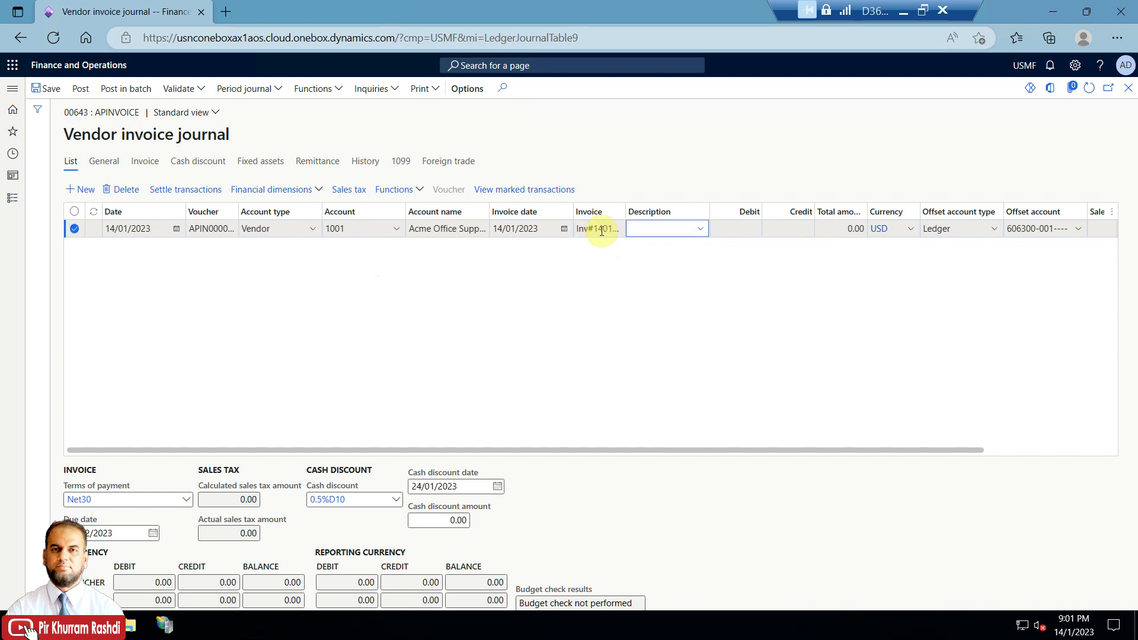
text(invoice for)
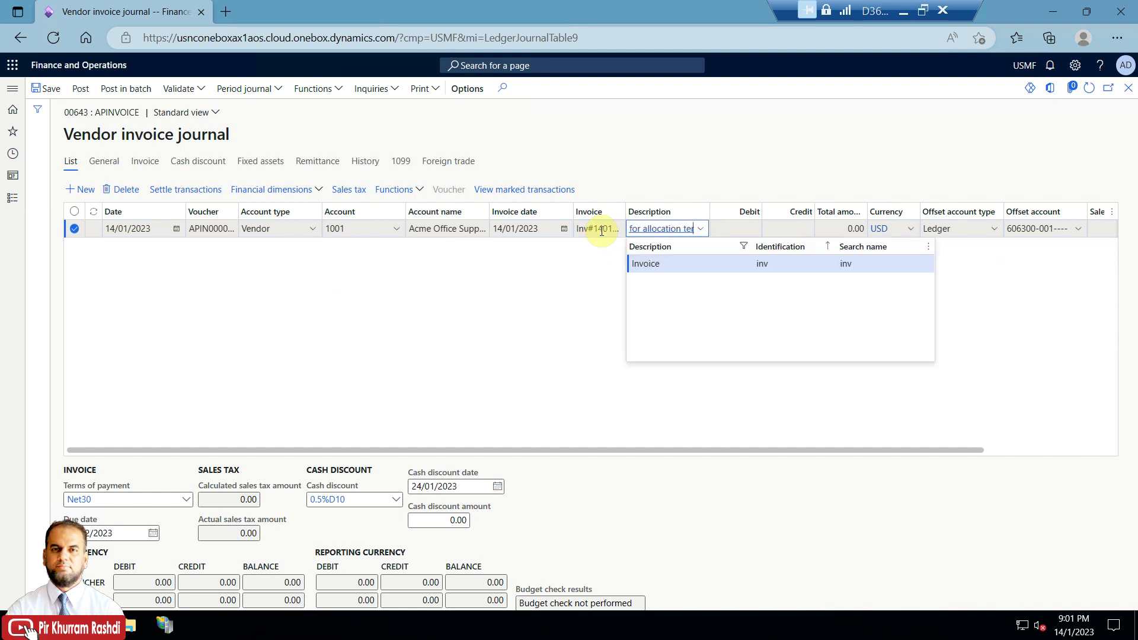
key(Tab)
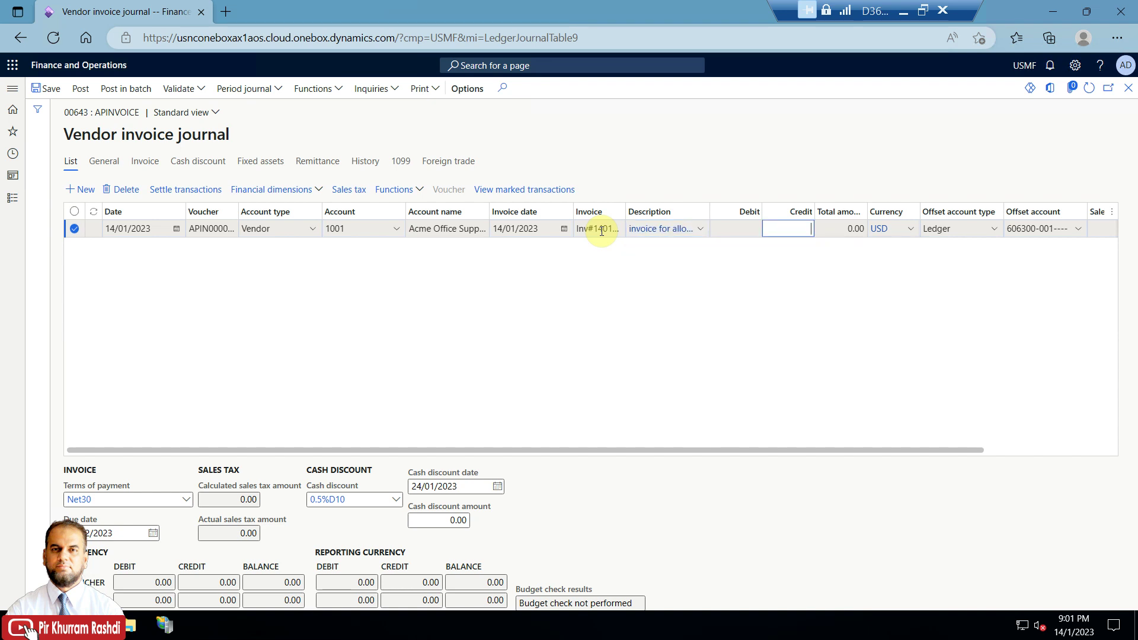
key(Tab)
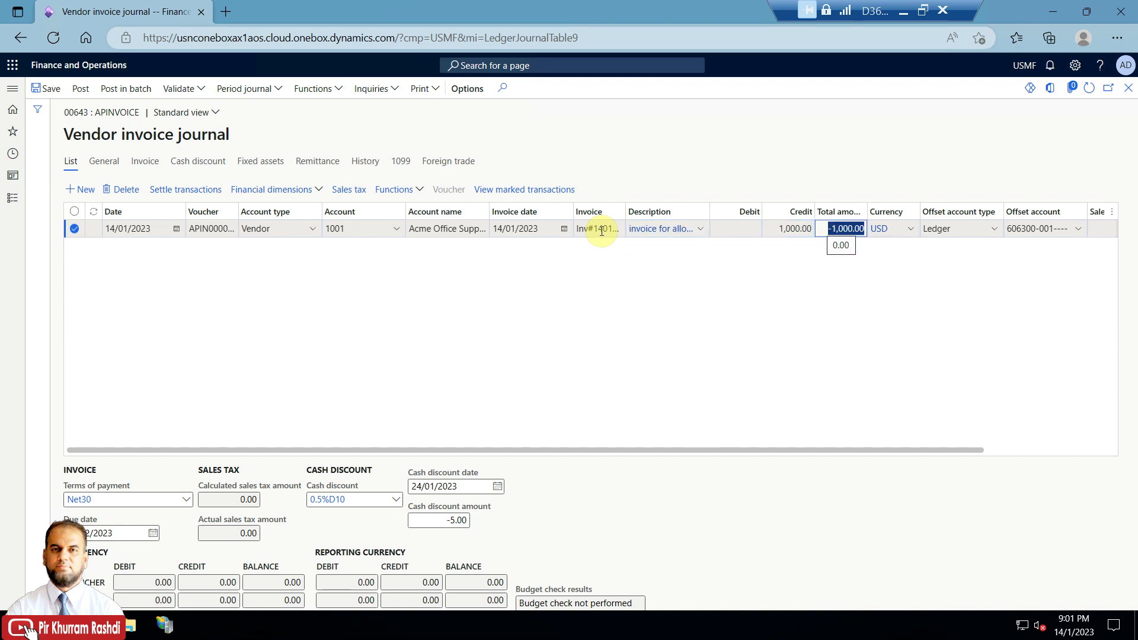
- Look up fuel in the offset account's MainAccount segment and choose 601505, Fuel Expenses
click(872, 230)
click(927, 230)
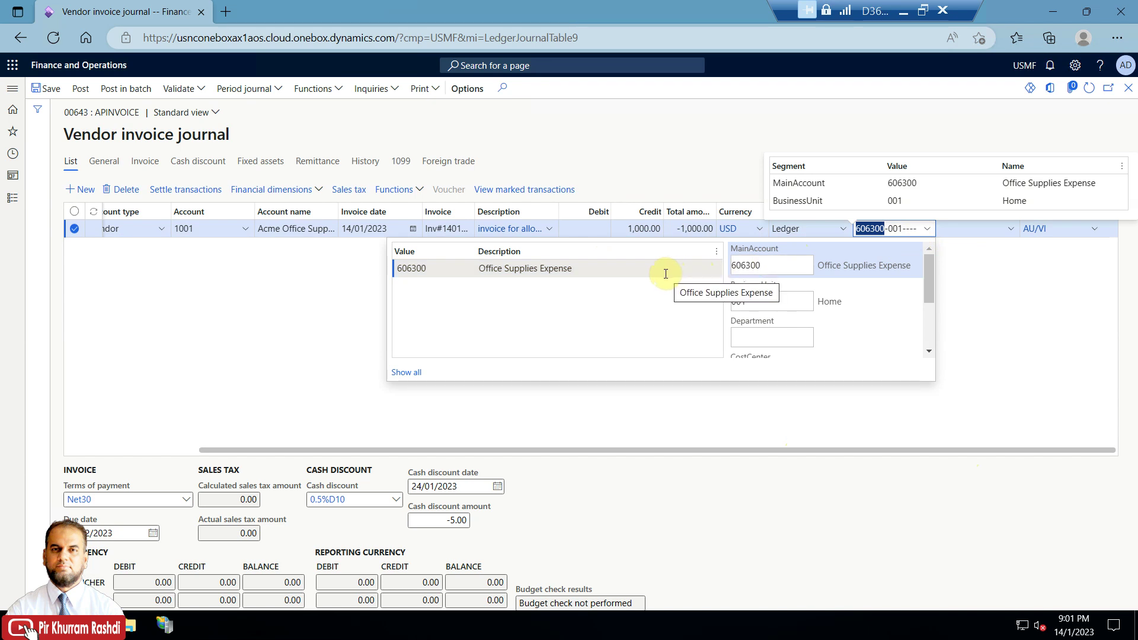
text(fuel-)
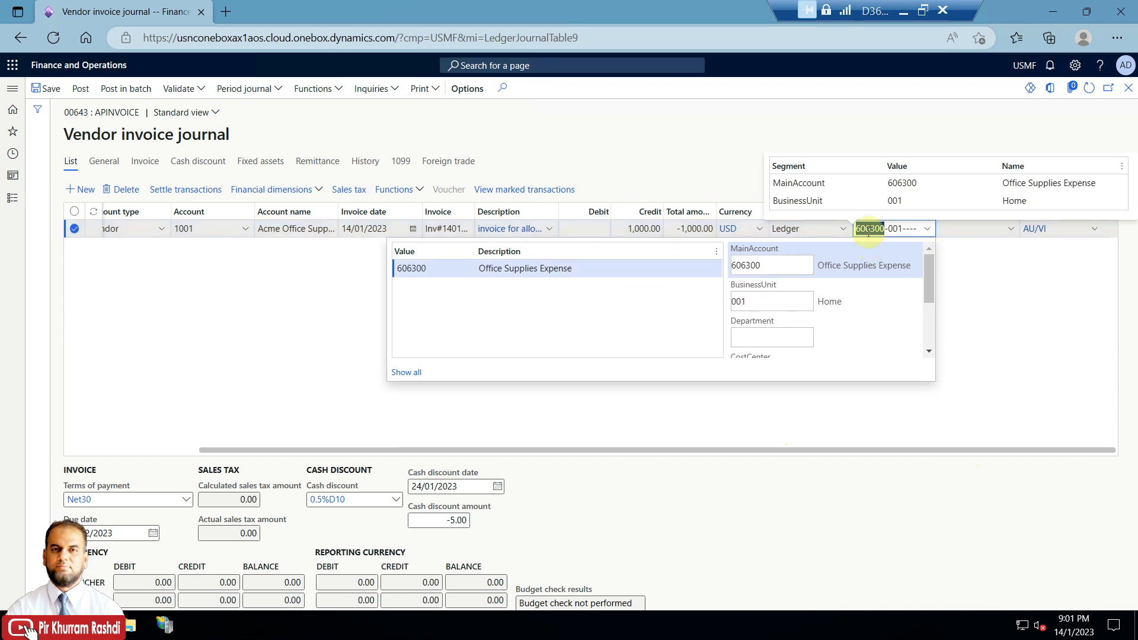
key(BackSpace)
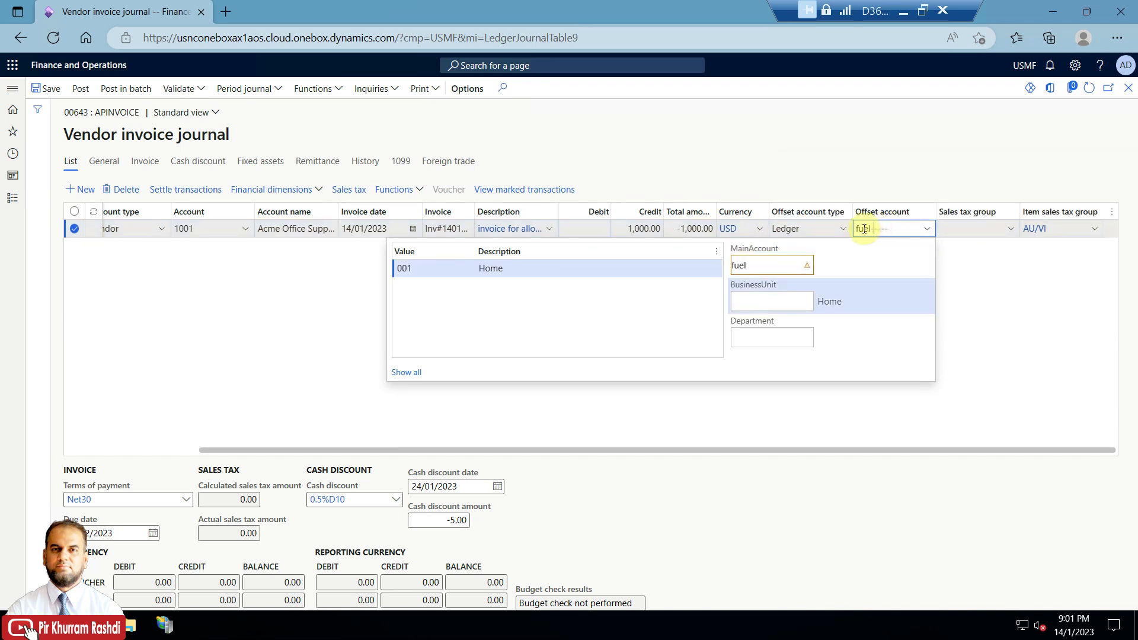
click(754, 288)
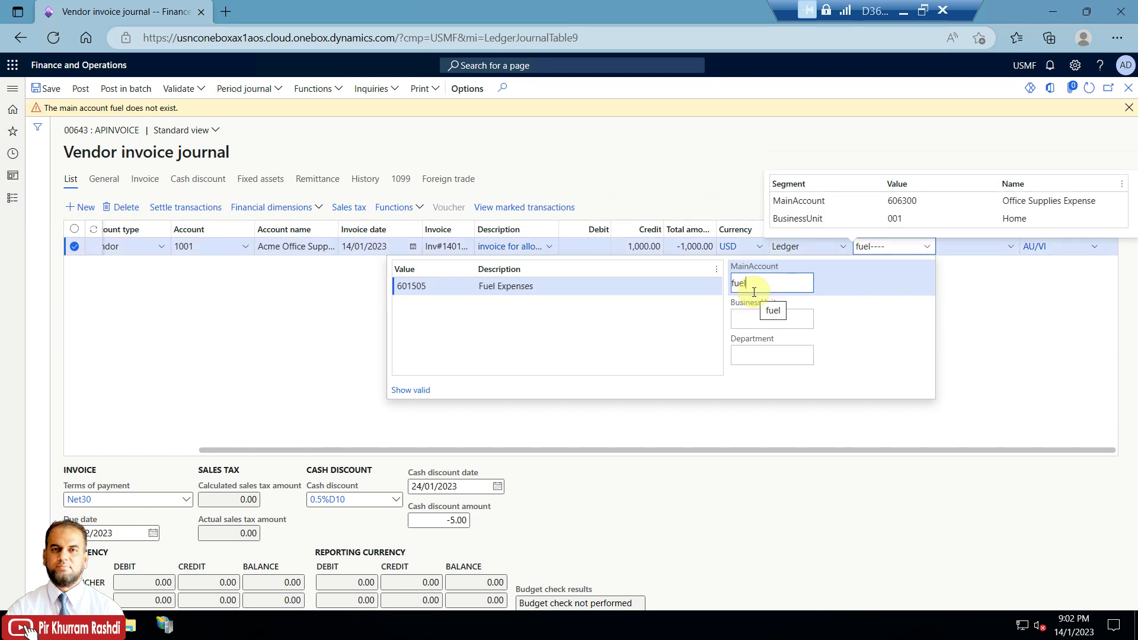
click(610, 285)
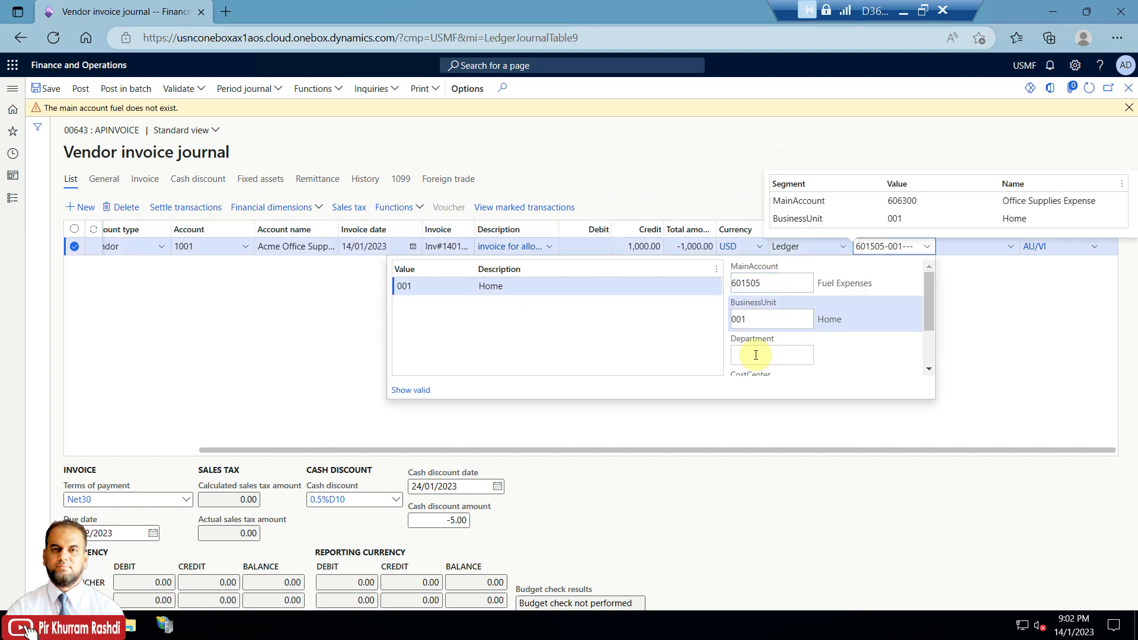
- Complete the offset account with BusinessUnit 001, Department 022 and CostCenter 007, leave ItemGroup blank, and show the full account in its column
click(635, 285)
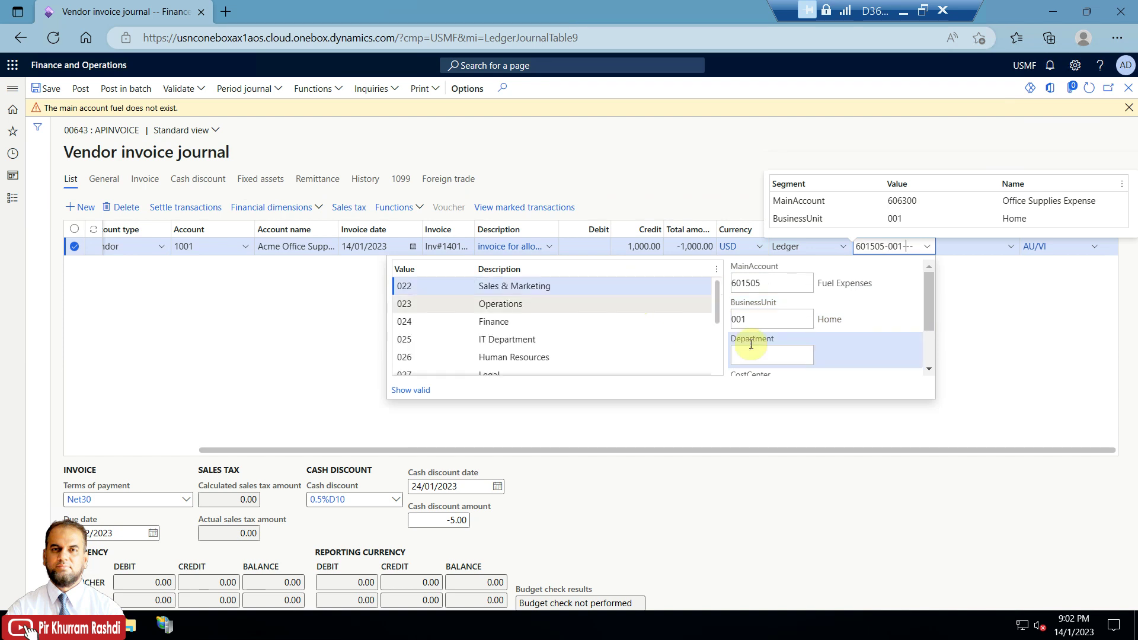
click(612, 289)
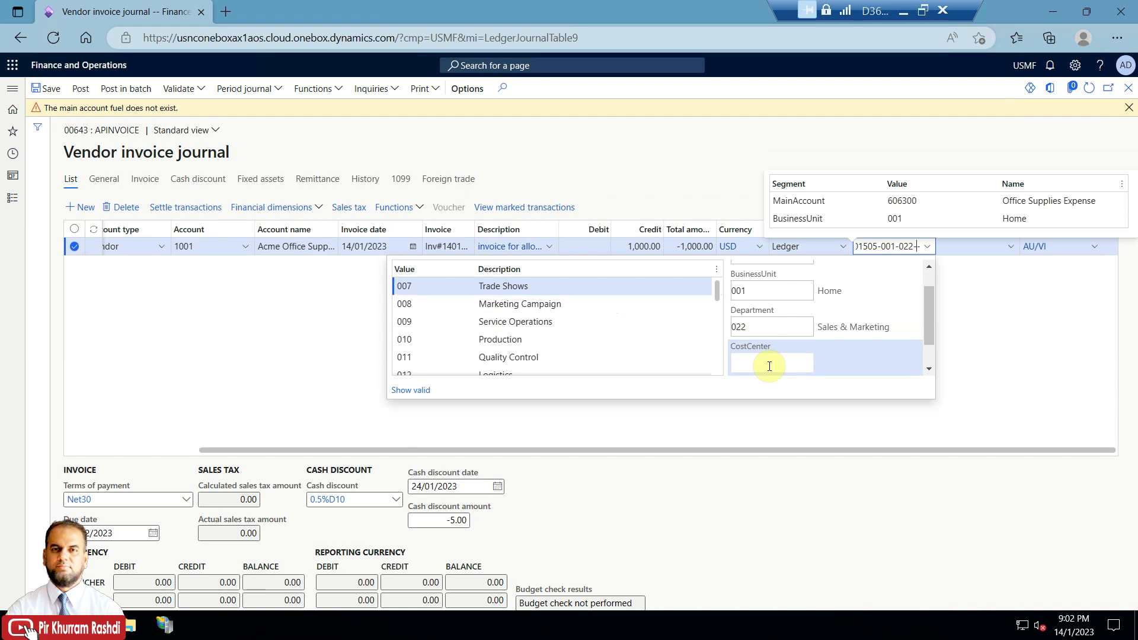
click(581, 288)
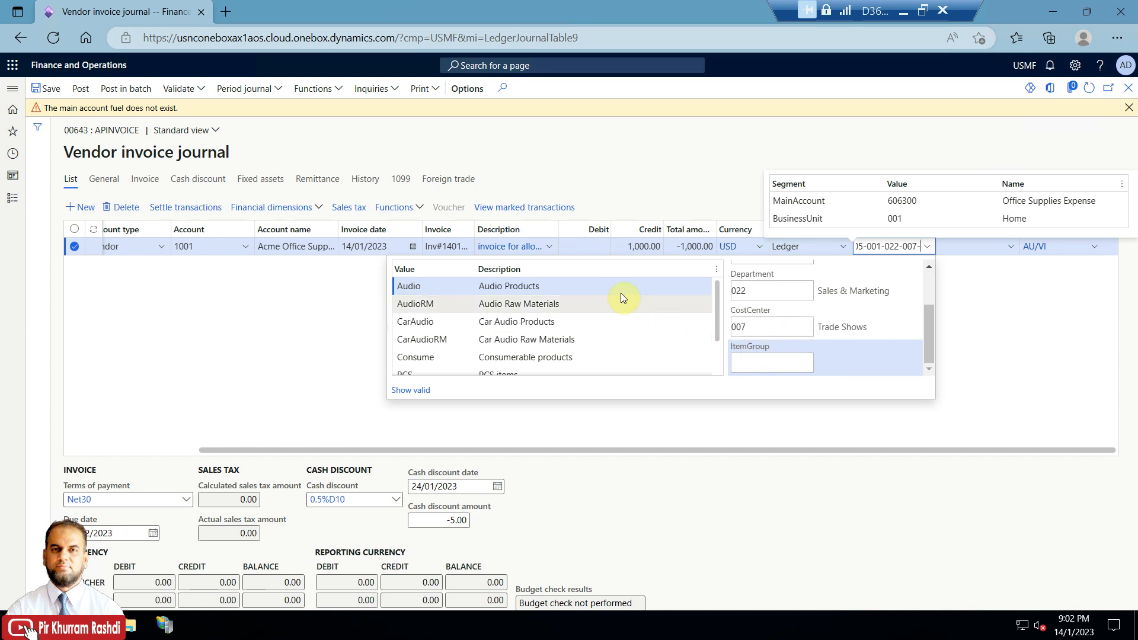
click(990, 310)
click(877, 228)
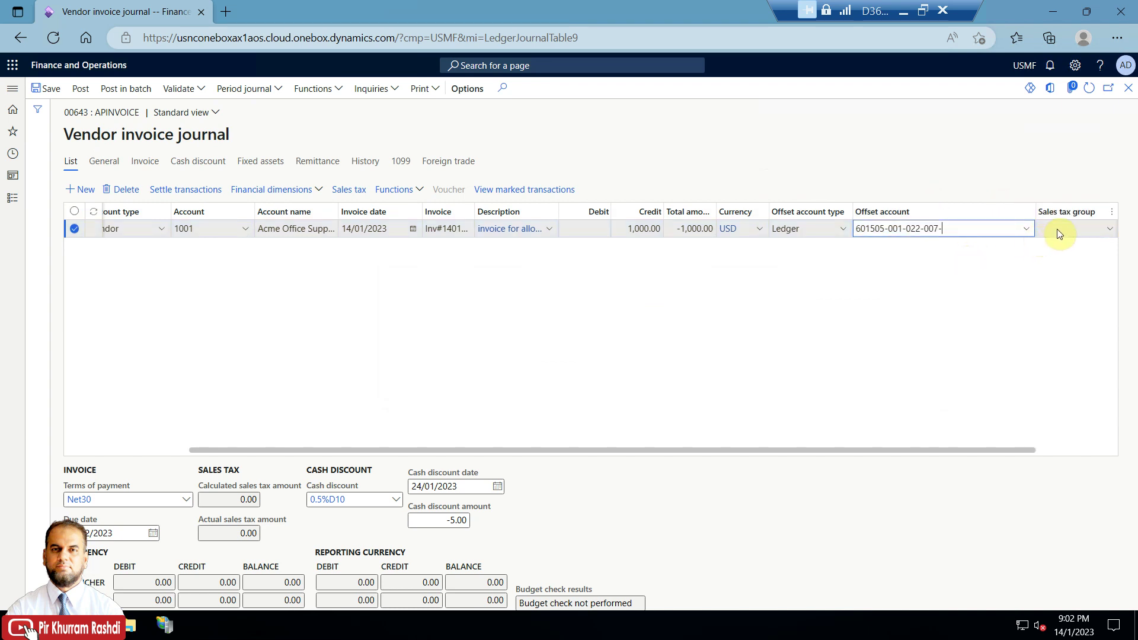
click(1054, 230)
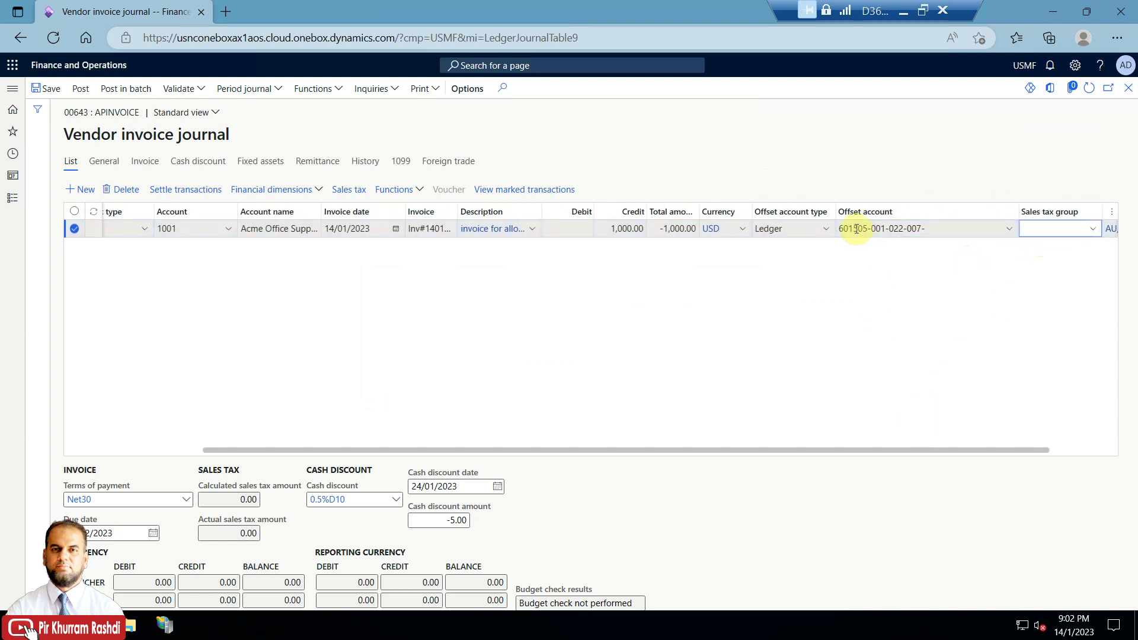
mouse_move(856, 229)
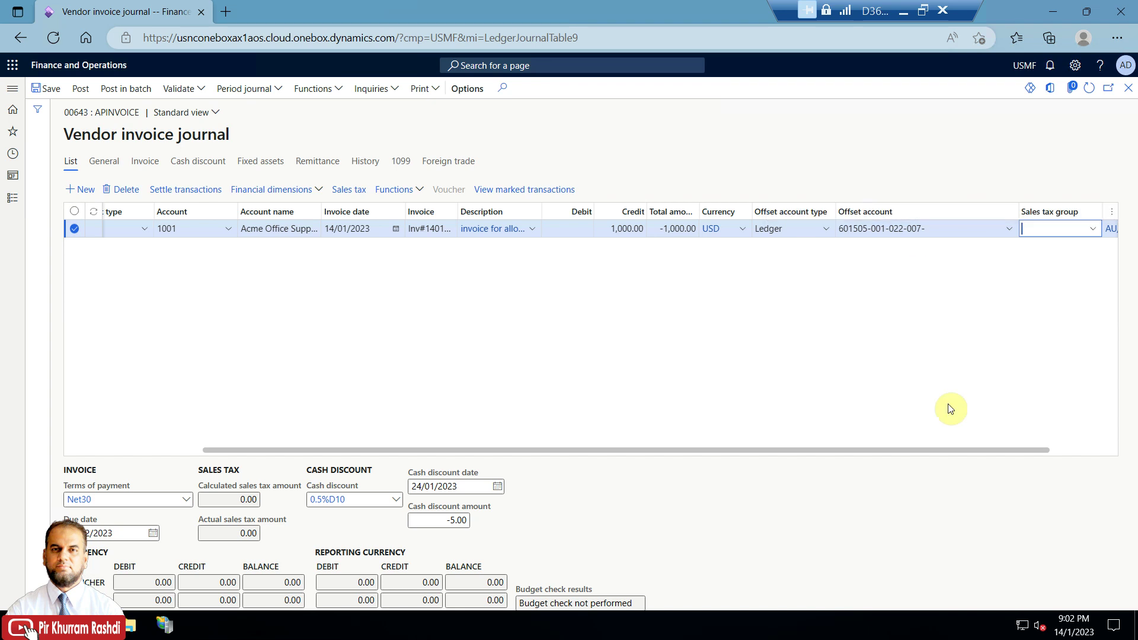
- Clear the cash discount and the cash discount date of the invoice line
drag(919, 450, 875, 454)
click(312, 498)
key(BackSpace)
click(460, 488)
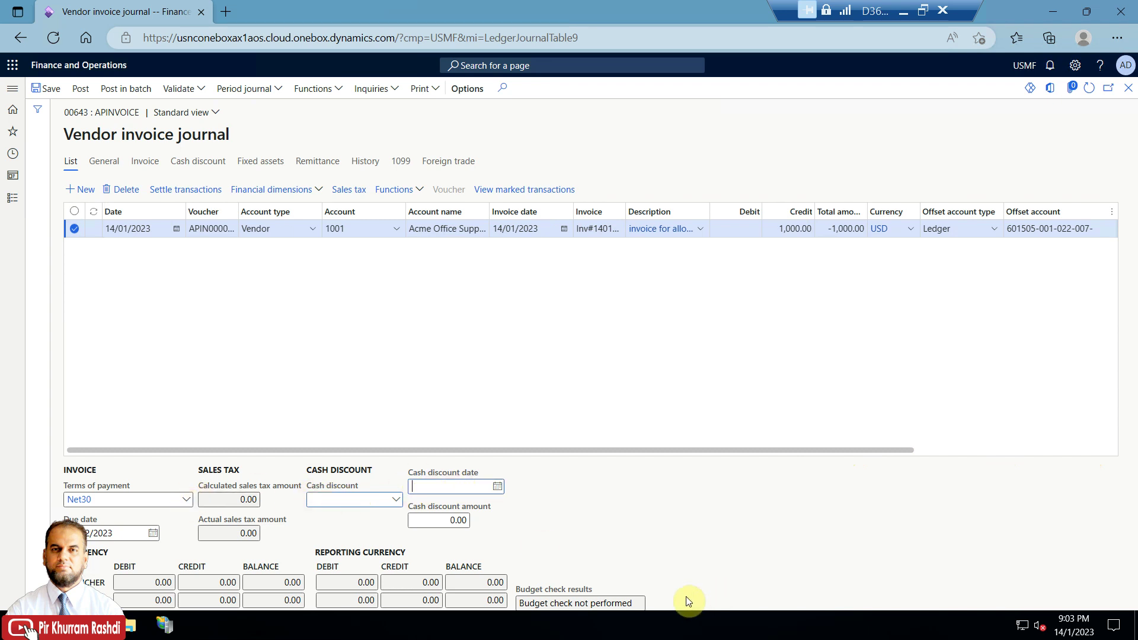
- Clear the item sales tax group on the invoice line, leaving the sales tax group blank
drag(913, 450, 1097, 450)
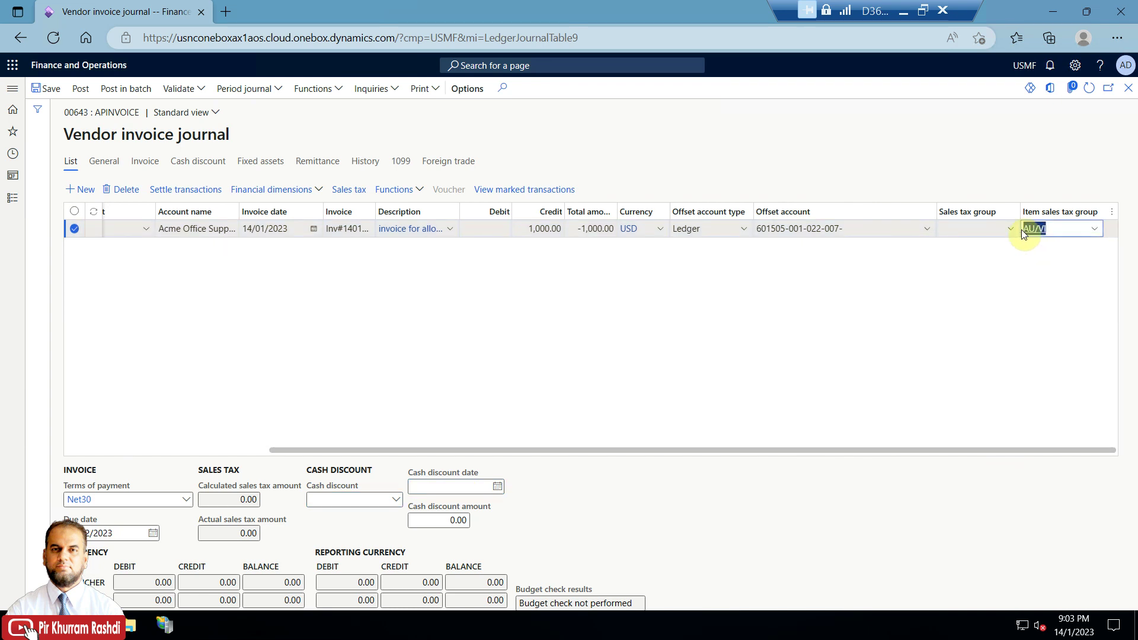
key(BackSpace)
click(981, 230)
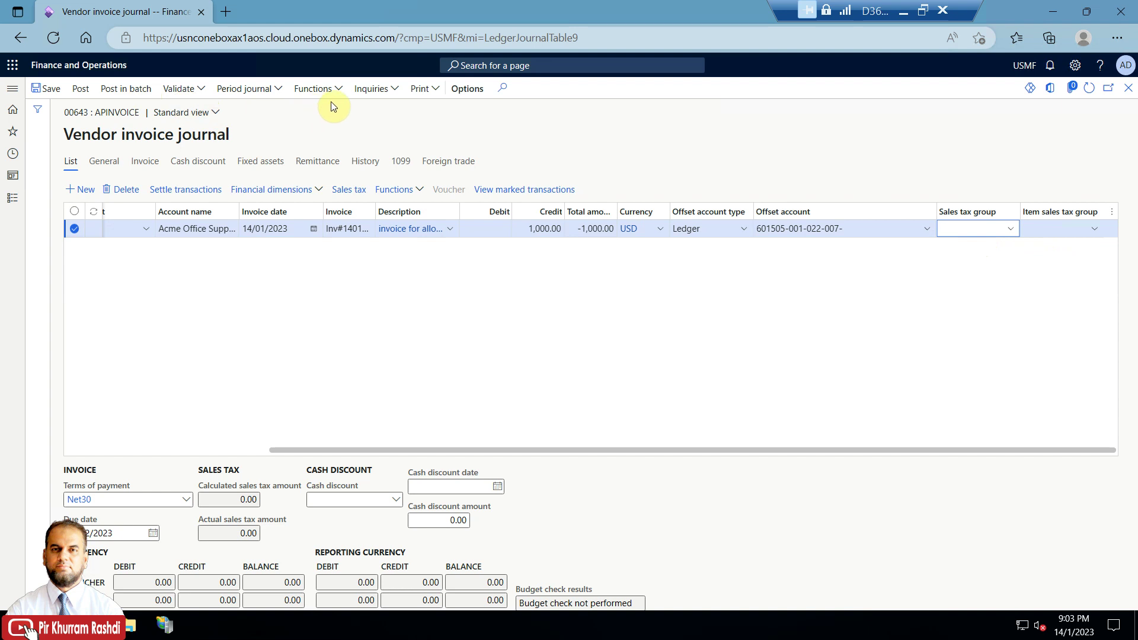
- Run the Print journal report for the invoice journal with the default parameters
click(384, 93)
click(420, 88)
click(416, 107)
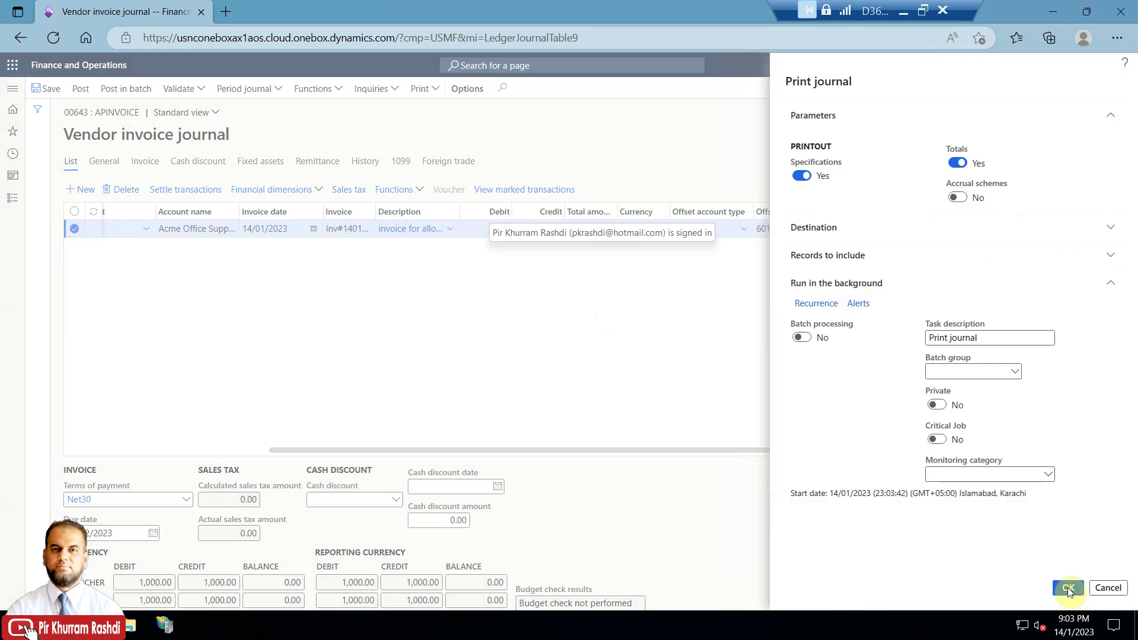
click(1070, 593)
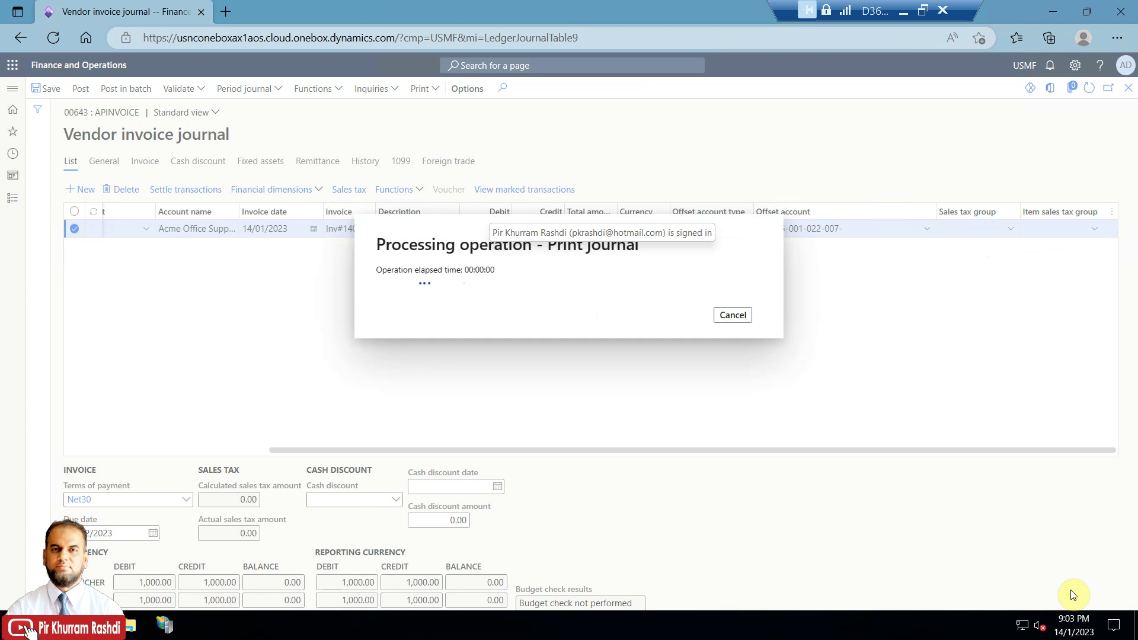
- Show the printed journal at page width, check its voucher lines and totals, and close the report
click(632, 116)
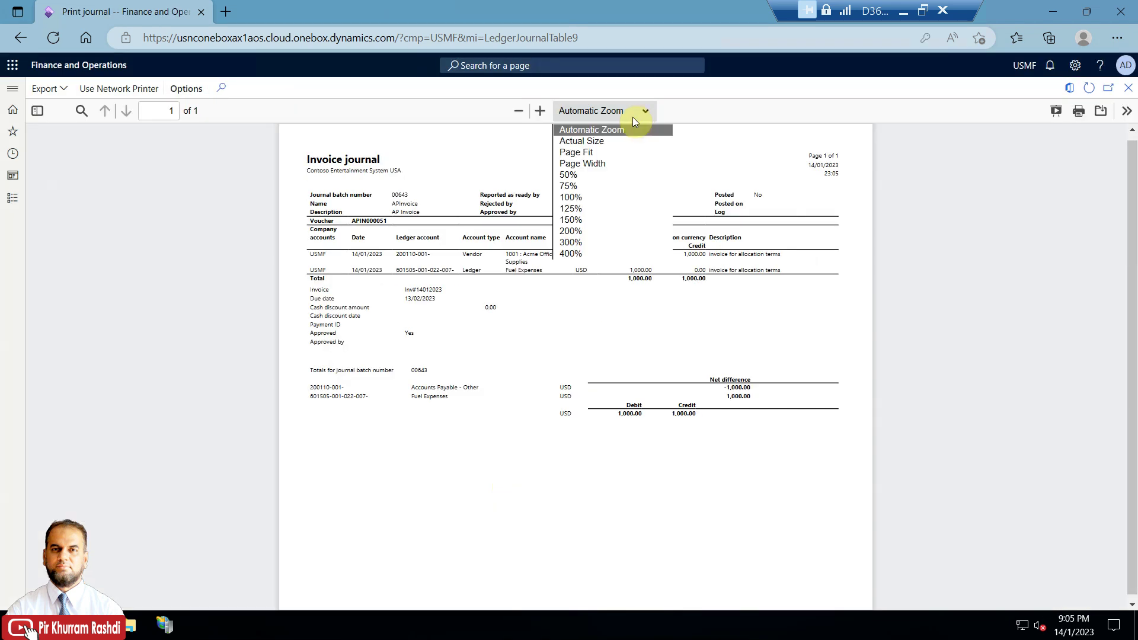
key(Escape)
click(603, 168)
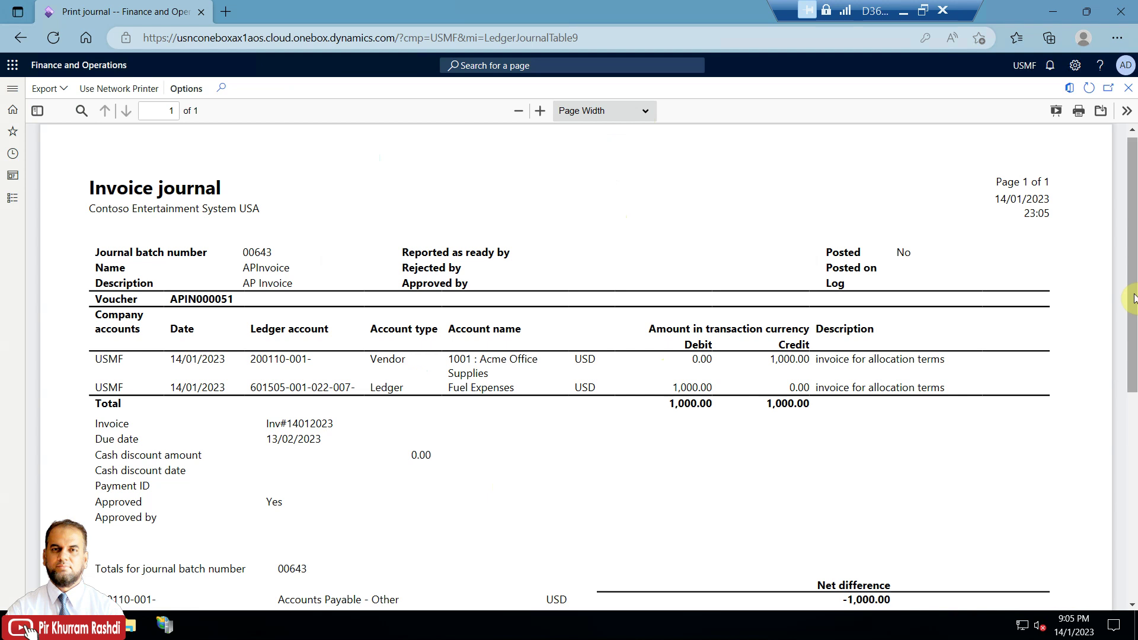
scroll(649, 349, down, 1)
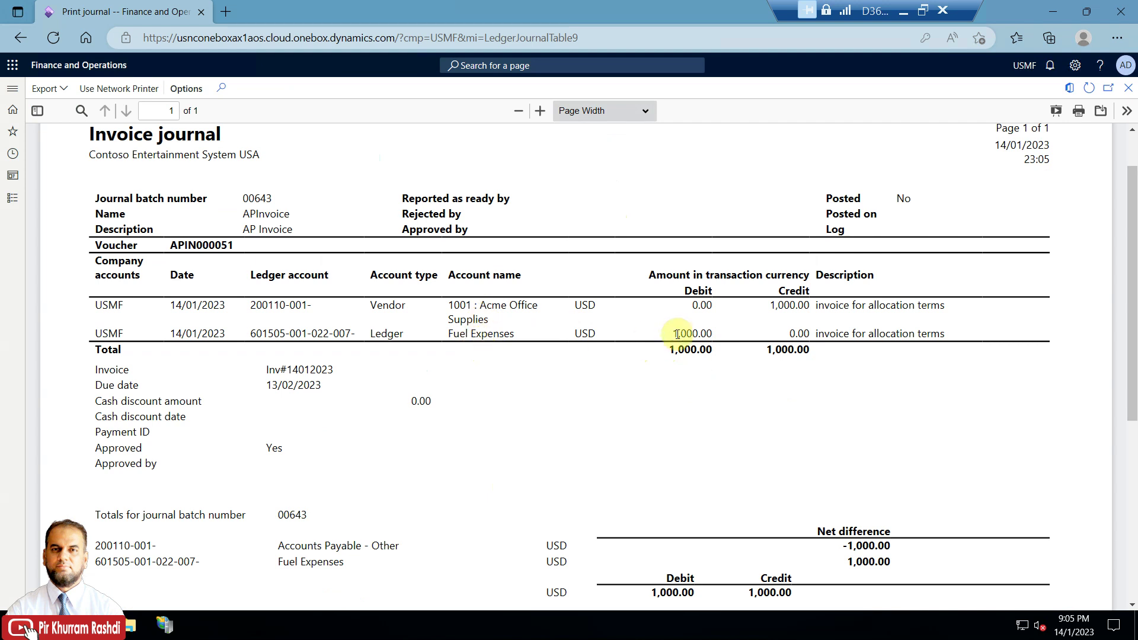
scroll(704, 401, down, 3)
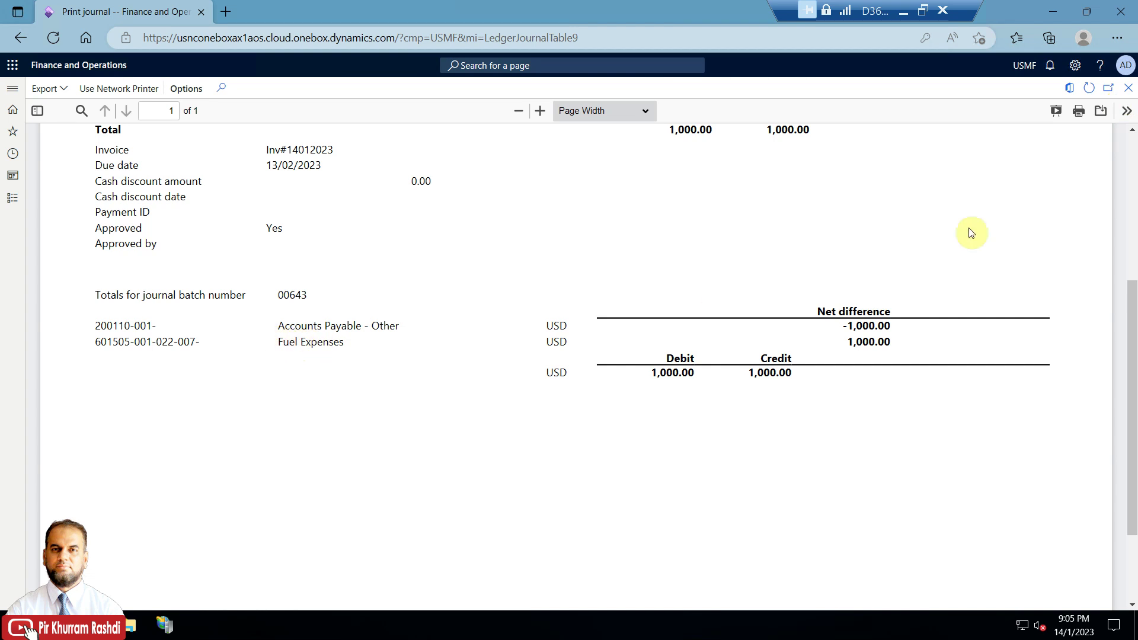
click(1128, 88)
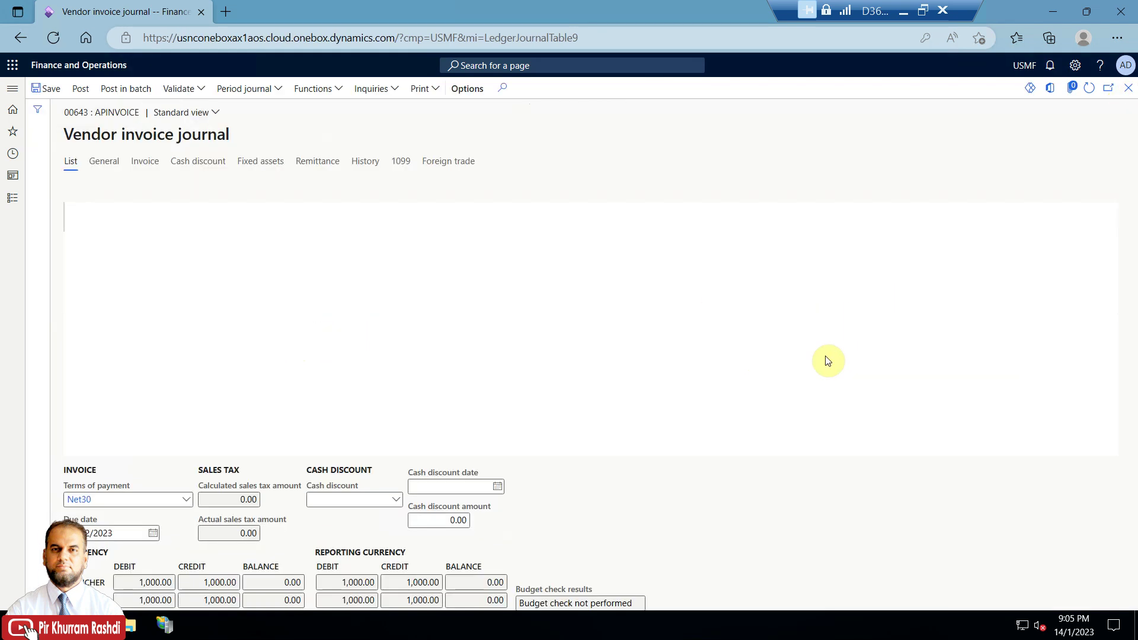
- Validate the vendor invoice journal, review and dismiss the resulting messages, and post the journal
click(202, 94)
click(197, 108)
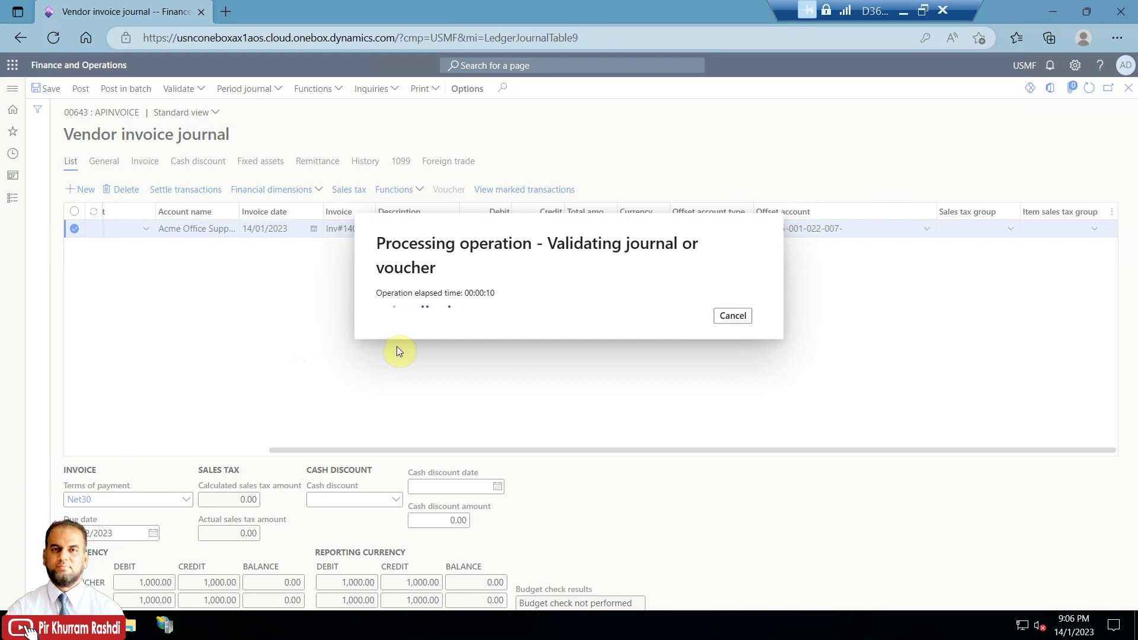
click(1104, 108)
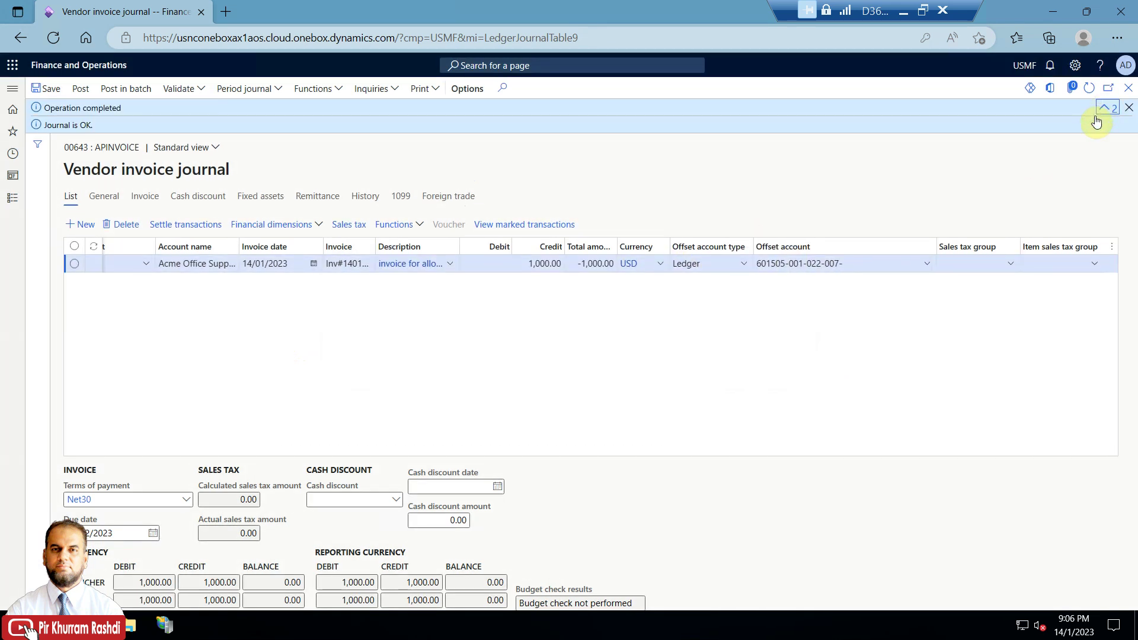
click(1130, 108)
click(81, 89)
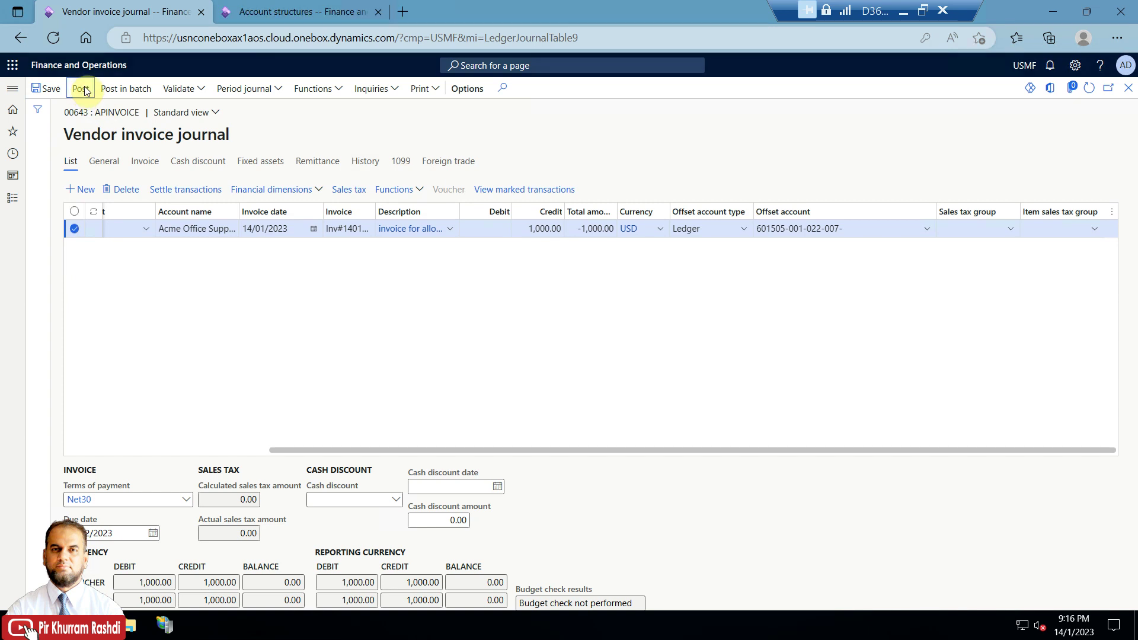
- Post the vendor invoice journal and open the voucher transactions for its invoice line
click(80, 88)
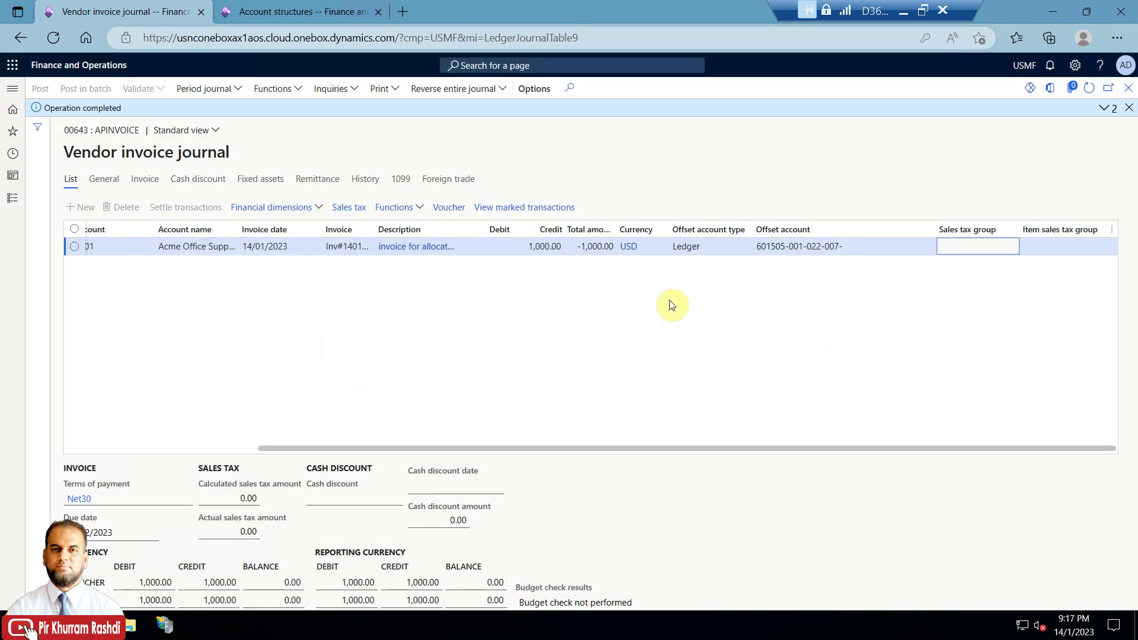
click(455, 214)
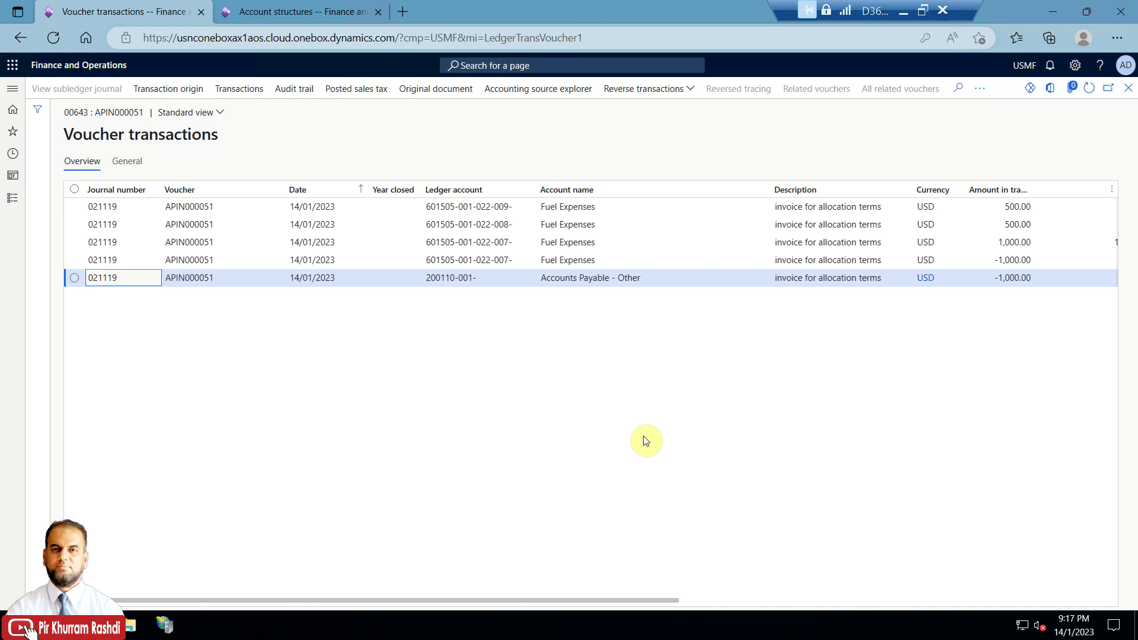
- Examine the posting types of the voucher lines, then compare the original Fuel Expenses entry with the Accounts Payable - Other entry
drag(656, 601, 885, 603)
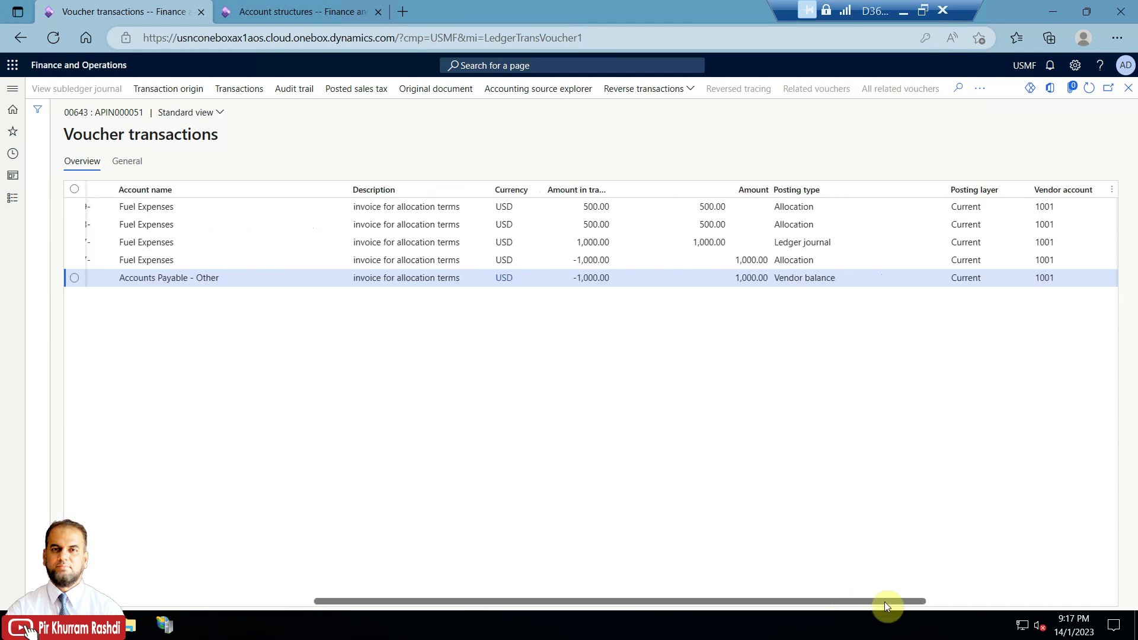
click(784, 262)
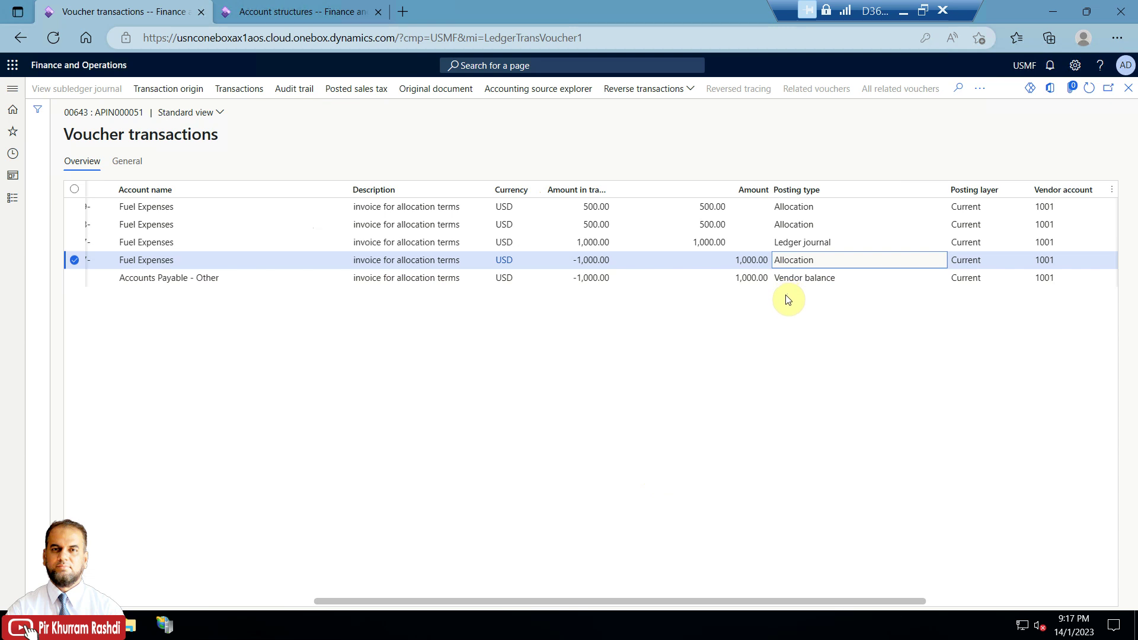
click(783, 226)
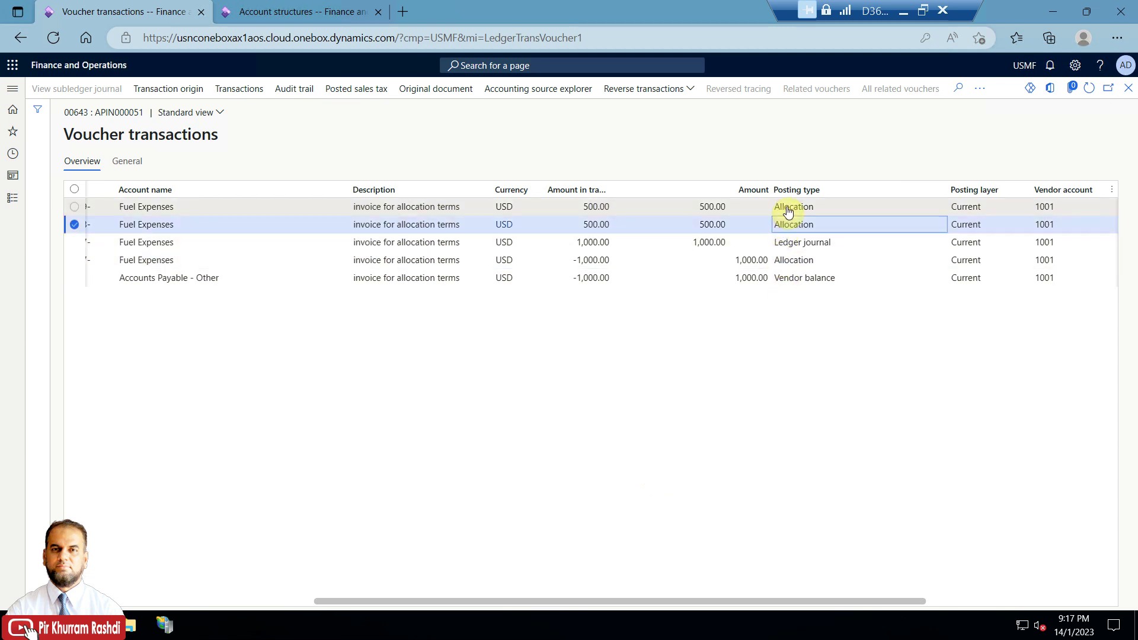
click(788, 209)
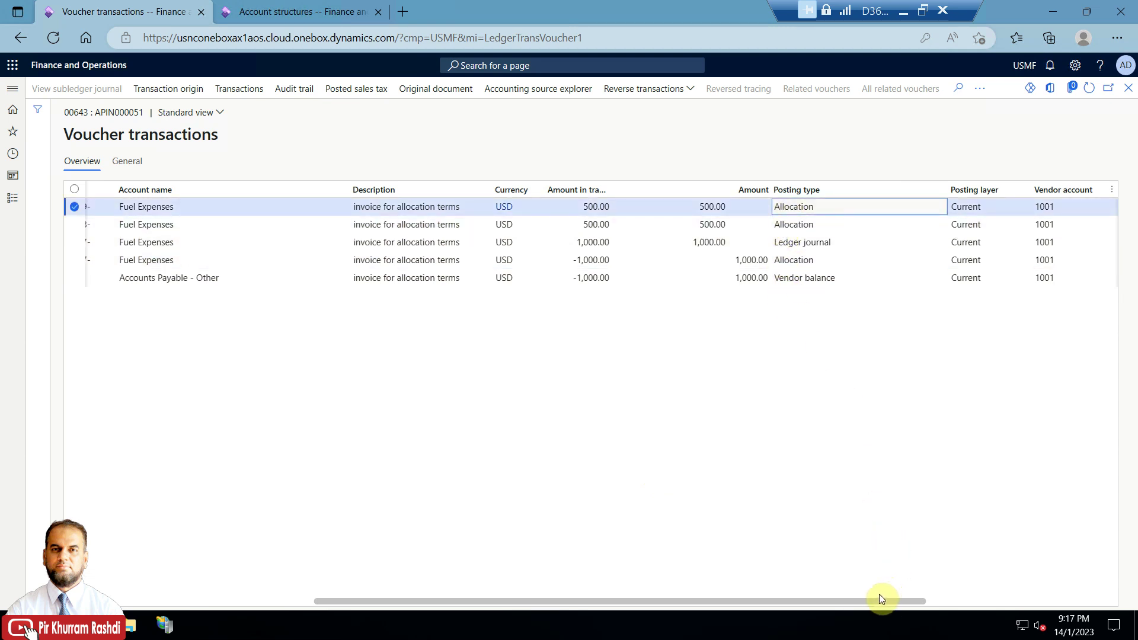
drag(873, 599, 642, 603)
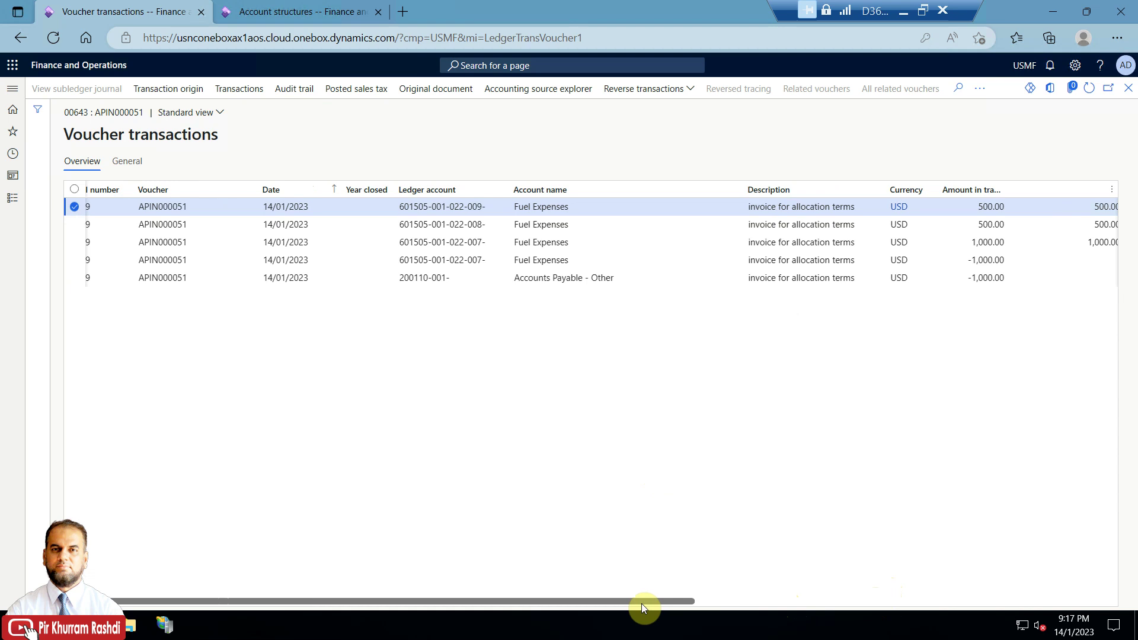
drag(641, 604, 730, 602)
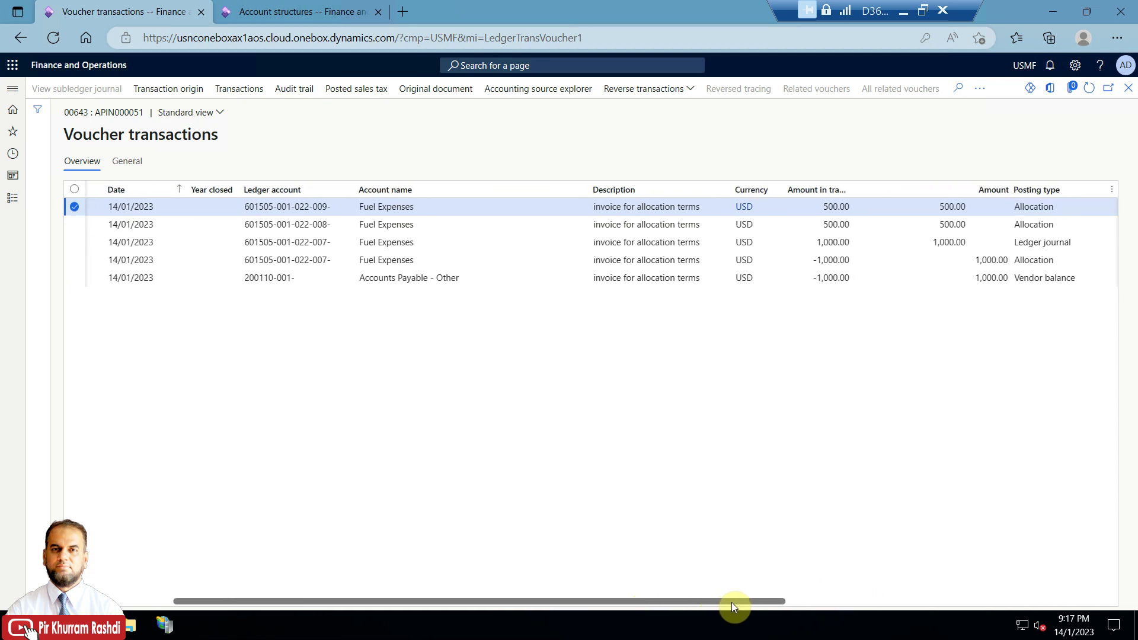
click(876, 243)
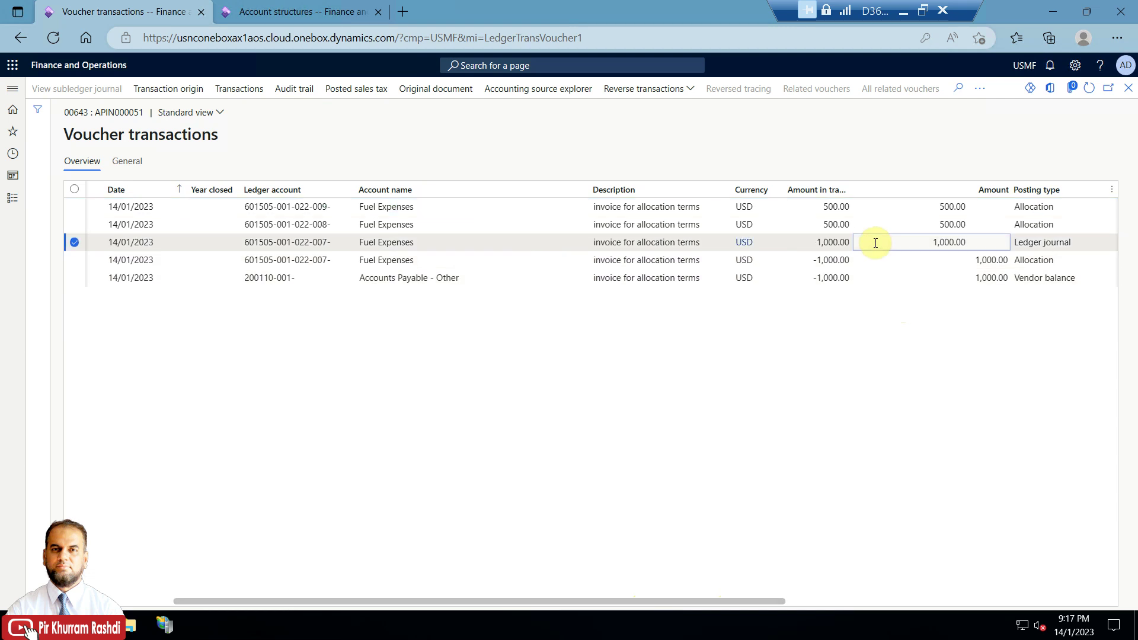
click(481, 280)
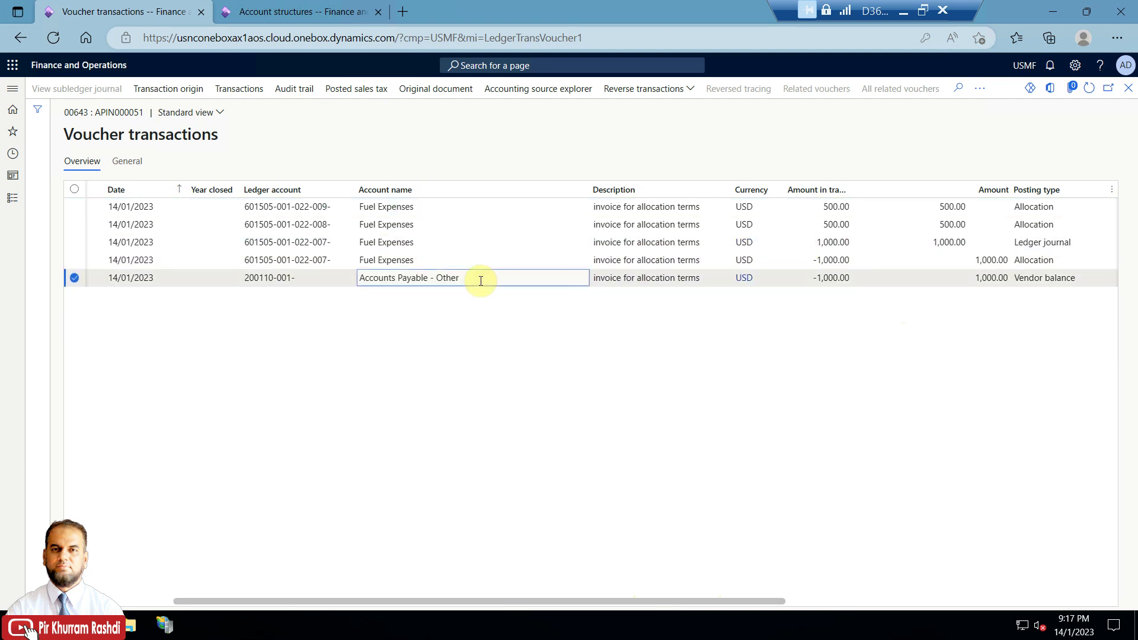
click(536, 242)
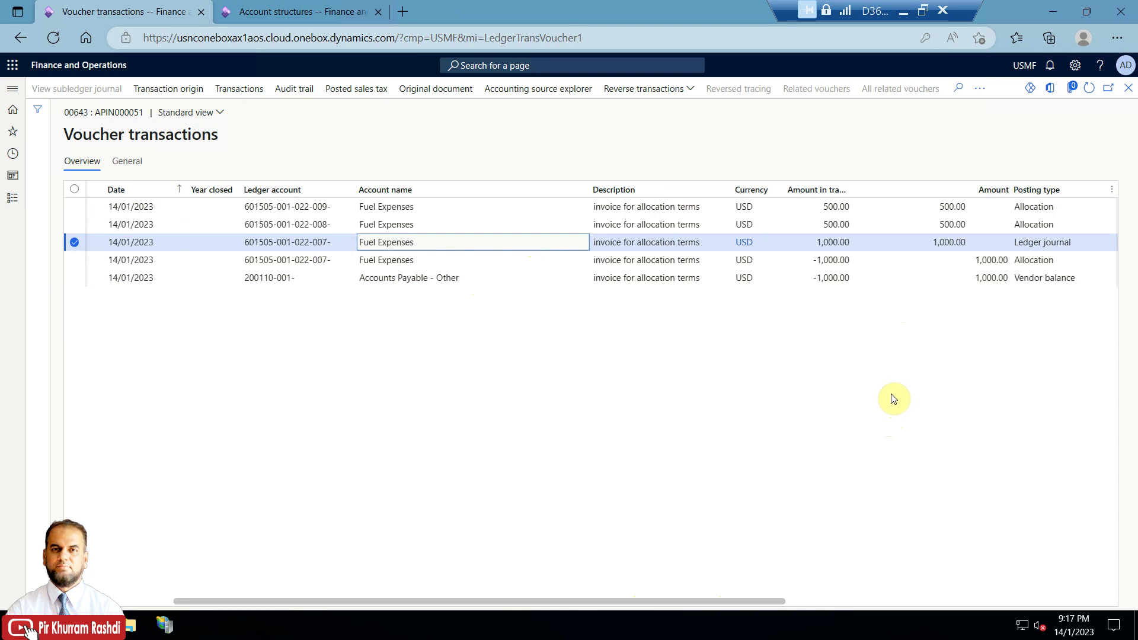
- Check the amounts and dimension segments of the allocation lines for cost centers 009 and 008 against the offsetting allocation line for 007
click(934, 224)
click(935, 207)
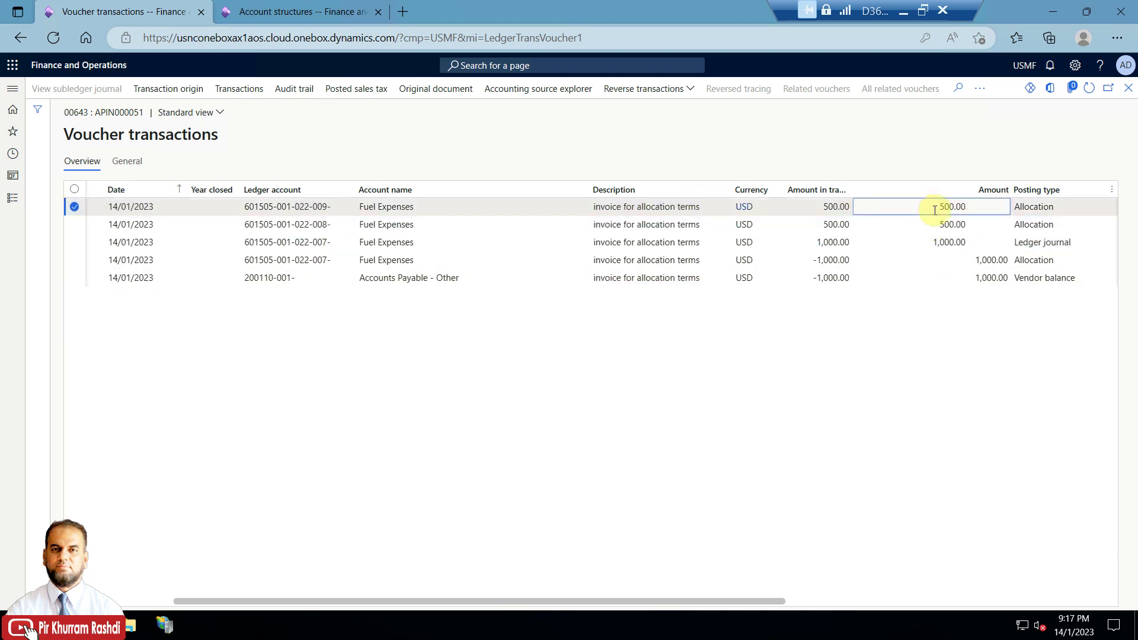
click(936, 224)
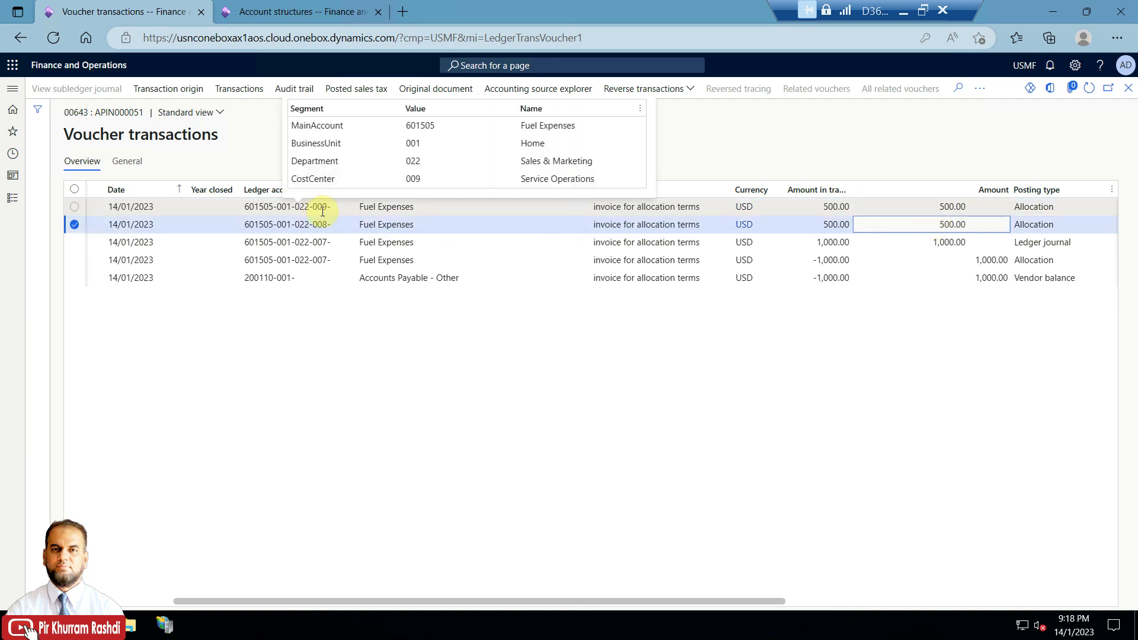
mouse_move(323, 203)
mouse_move(325, 226)
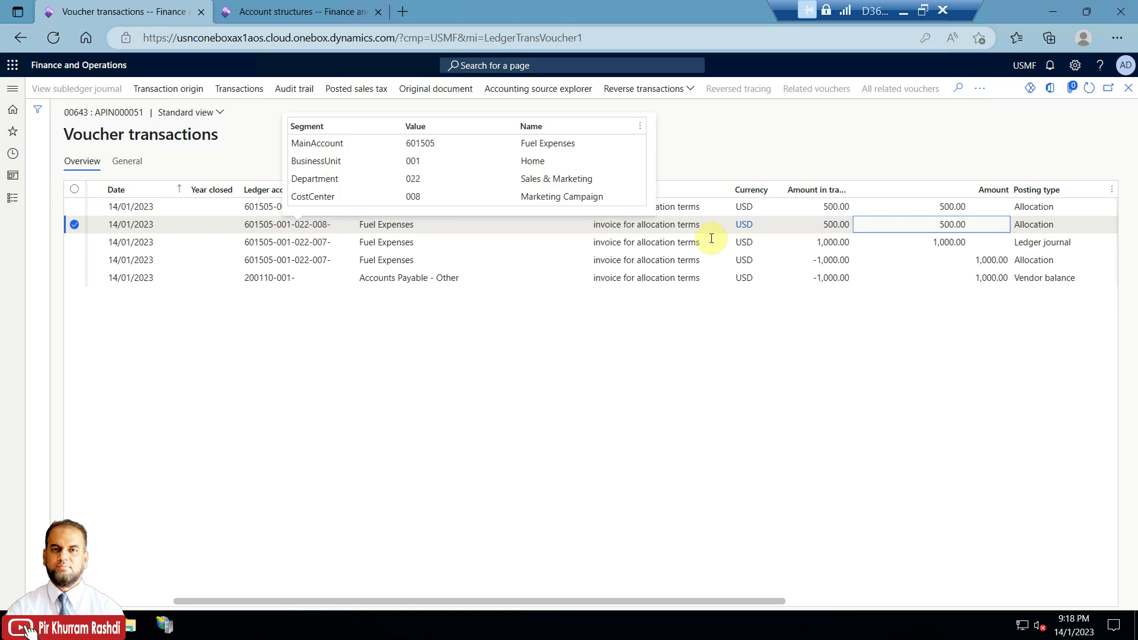
click(475, 259)
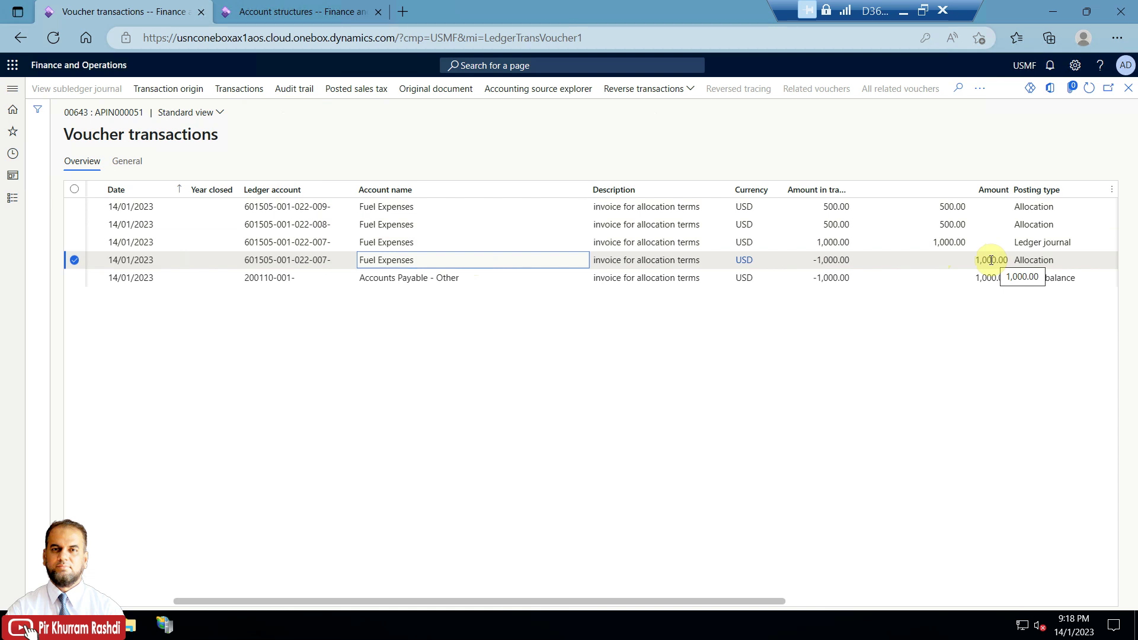
click(950, 207)
click(951, 223)
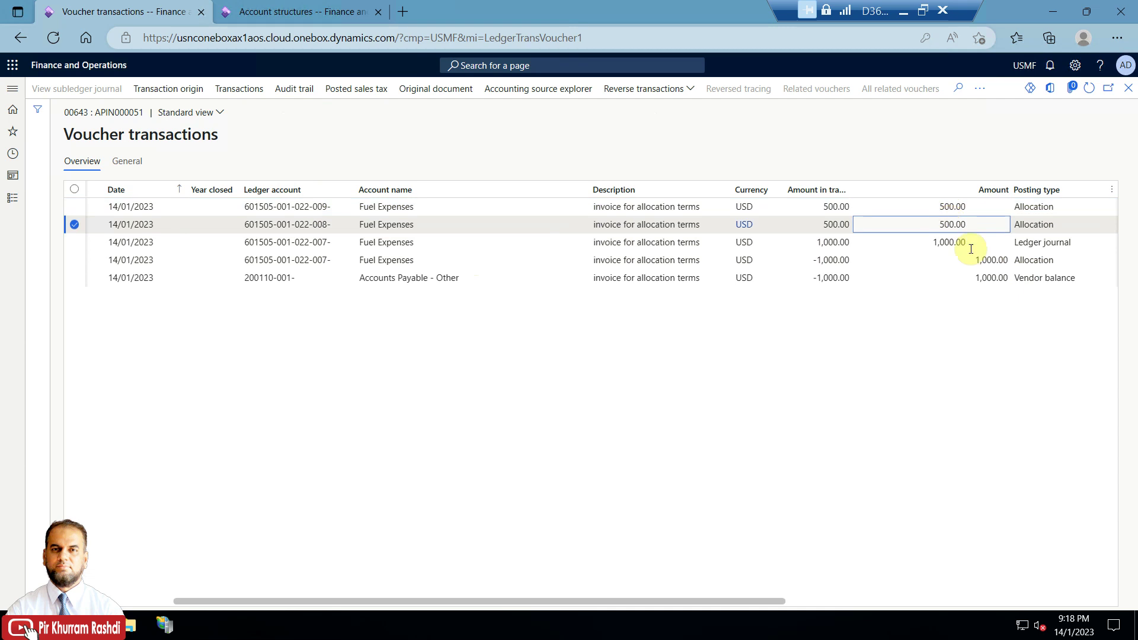
click(994, 260)
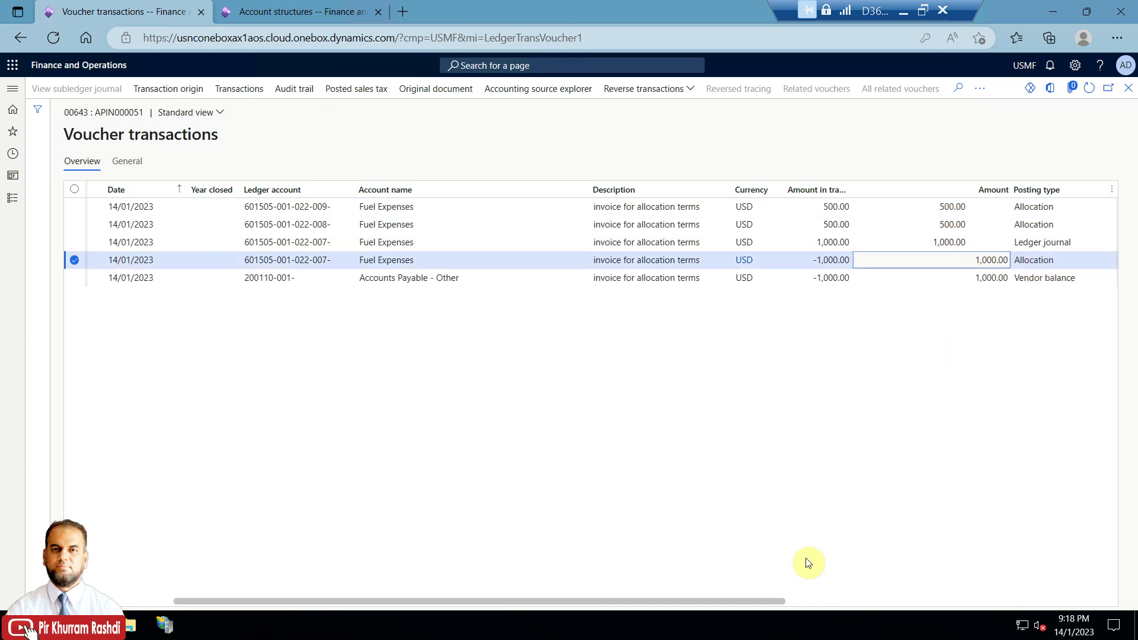
drag(775, 599, 618, 599)
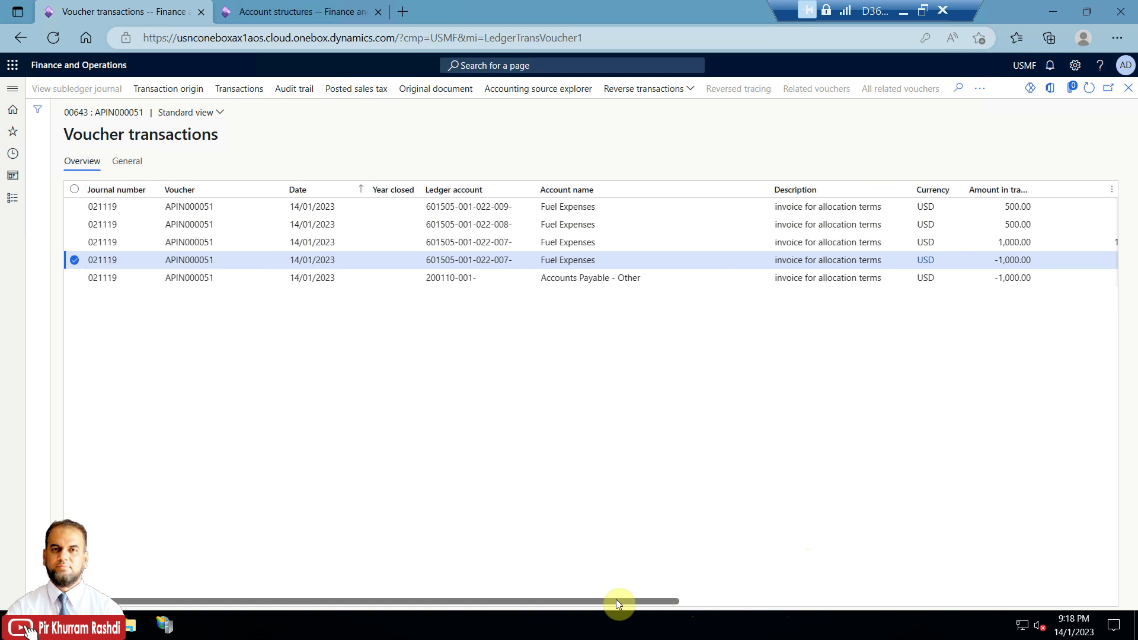
drag(617, 602, 633, 602)
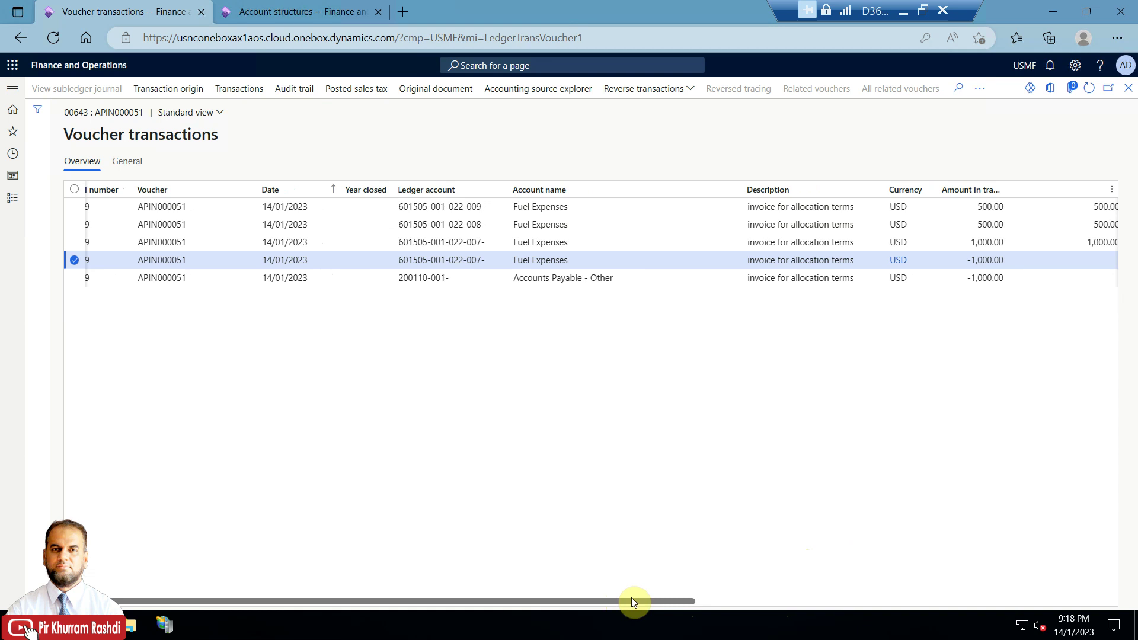
drag(633, 601, 516, 589)
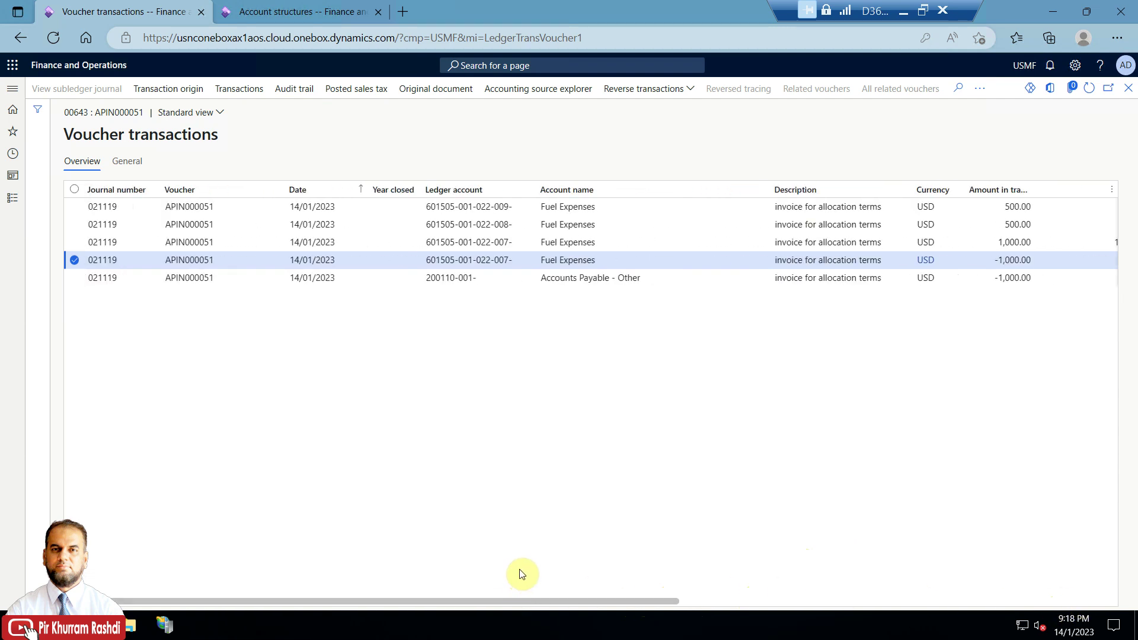